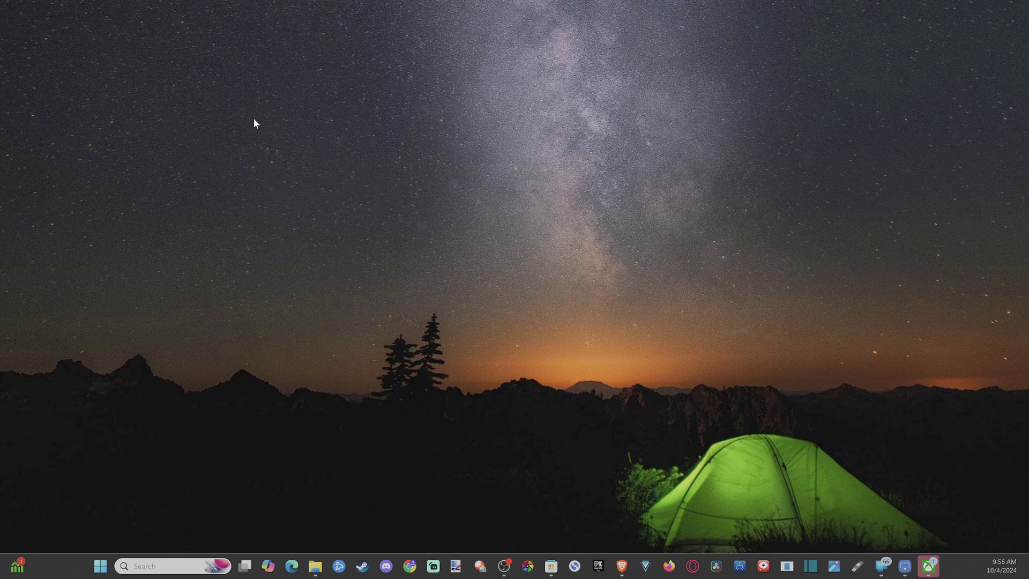
# Step: Search Windows for 'store' so Microsoft Store shows as the best match
pyautogui.moveTo(248, 172); pyautogui.dragTo(643, 391)
pyautogui.click(146, 566)
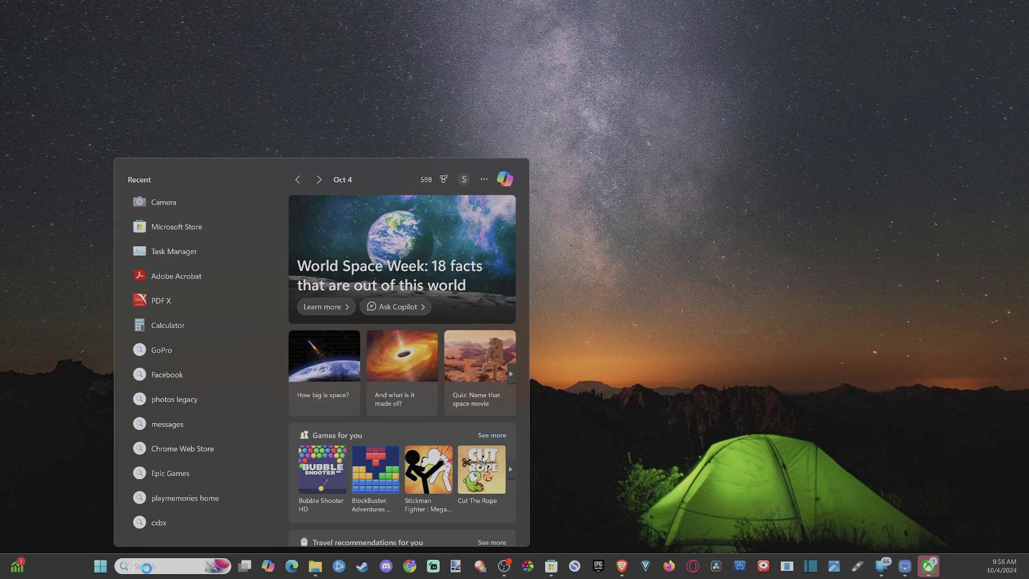
pyautogui.write('store')
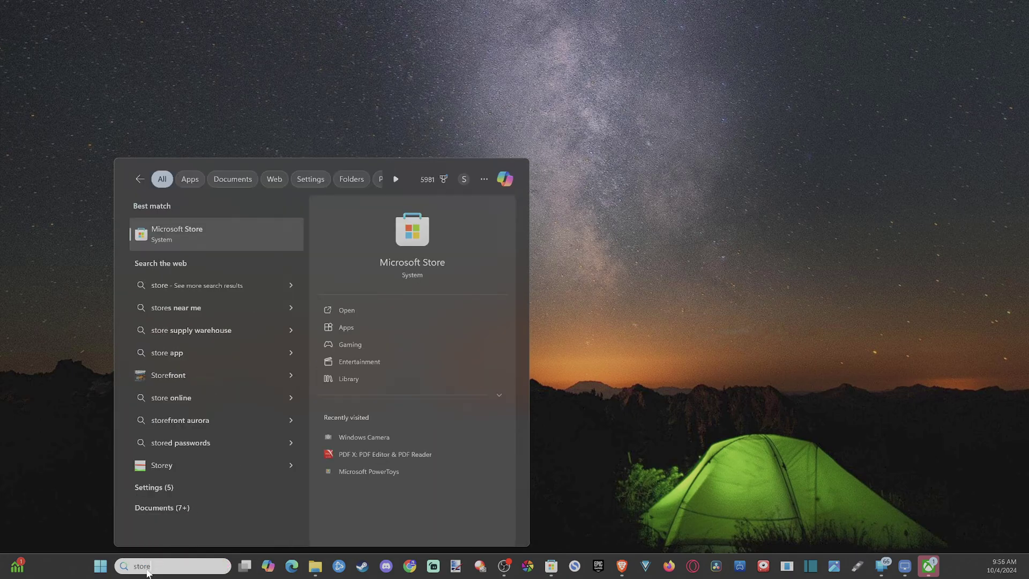
# Step: Launch Microsoft Store and search it for 'camera'
pyautogui.click(172, 230)
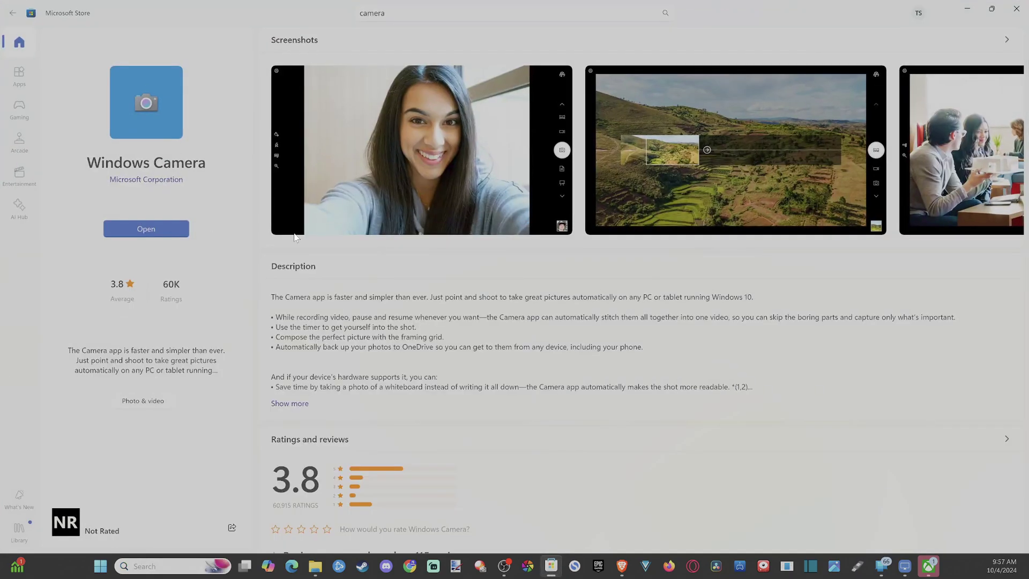
pyautogui.click(13, 12)
pyautogui.click(384, 13)
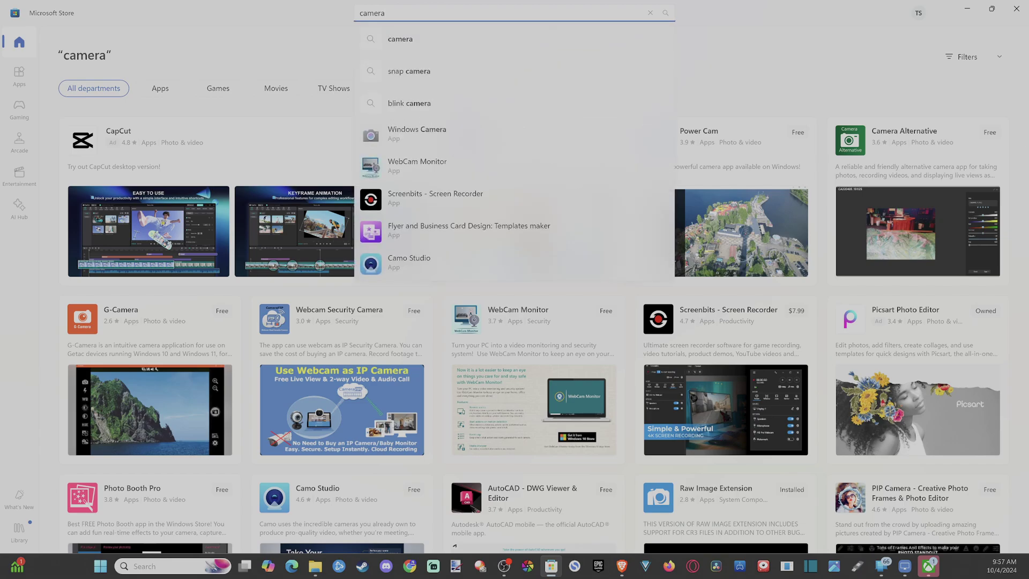
pyautogui.press('Return')
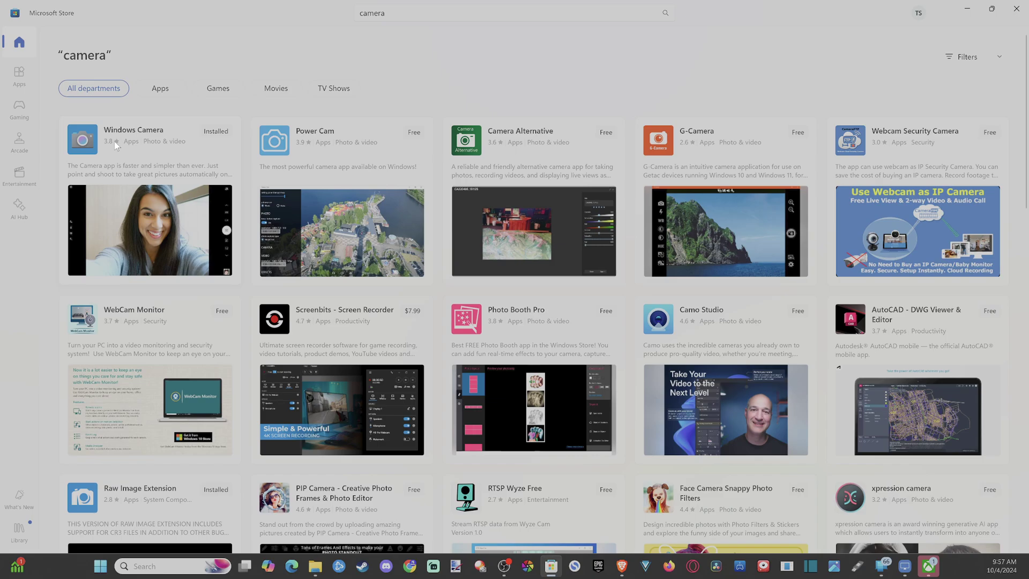
# Step: Open the installed Windows Camera app's Store page and look over its title
pyautogui.moveTo(138, 143)
pyautogui.click(150, 162)
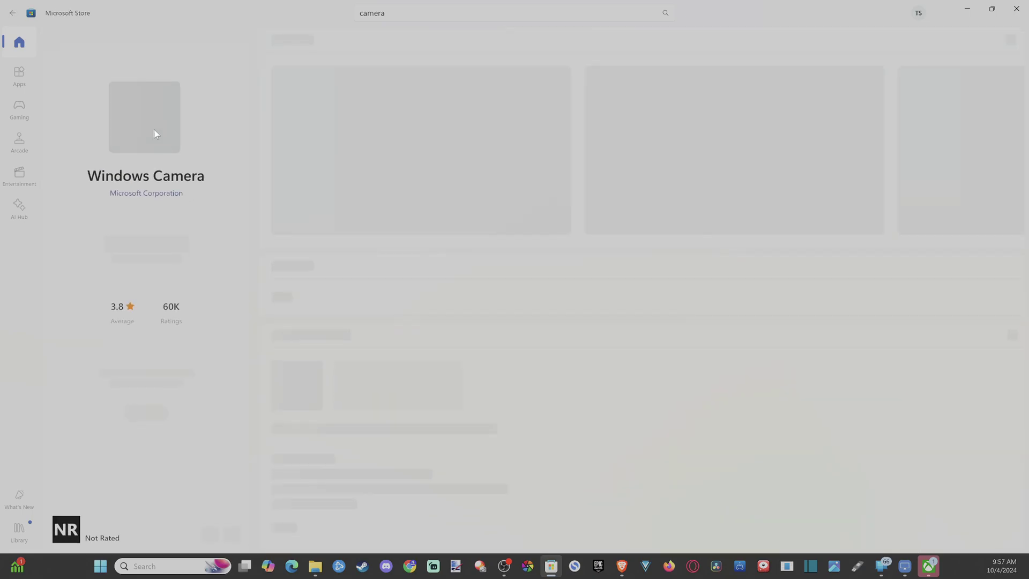
pyautogui.moveTo(87, 162); pyautogui.dragTo(206, 162)
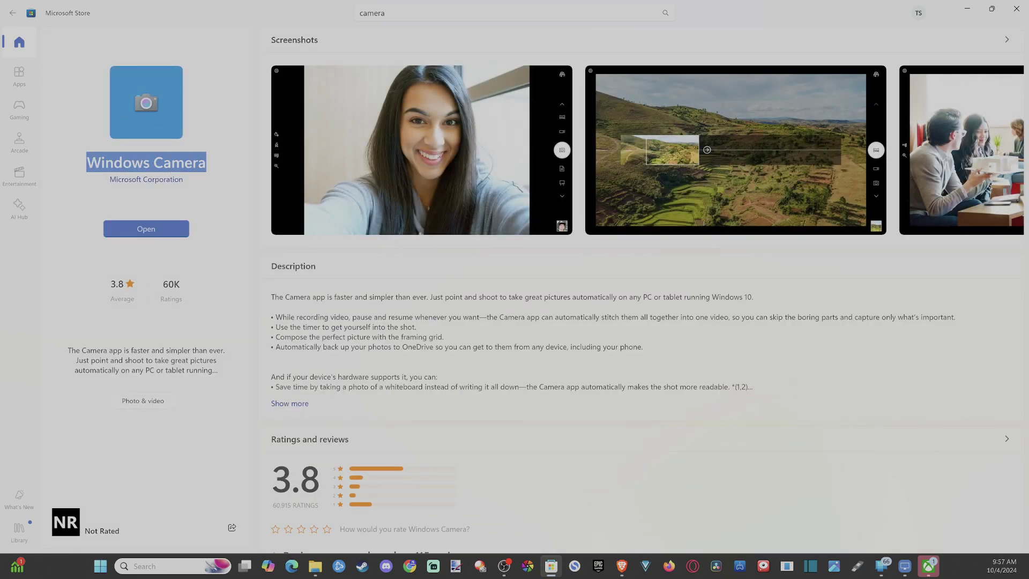
pyautogui.click(92, 182)
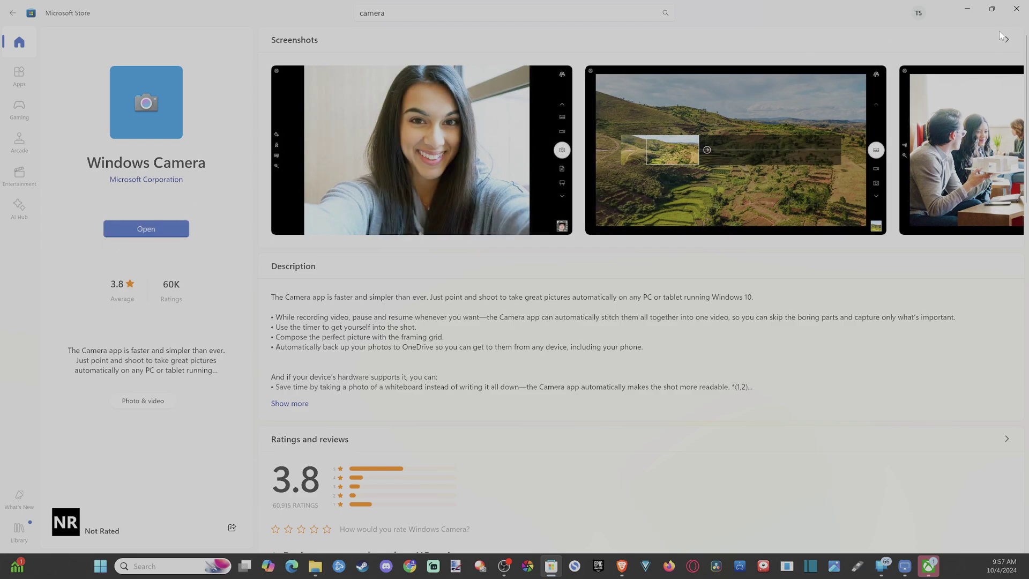
# Step: Close the Store and launch Camera from a Windows Search for 'camera'
pyautogui.click(1009, 14)
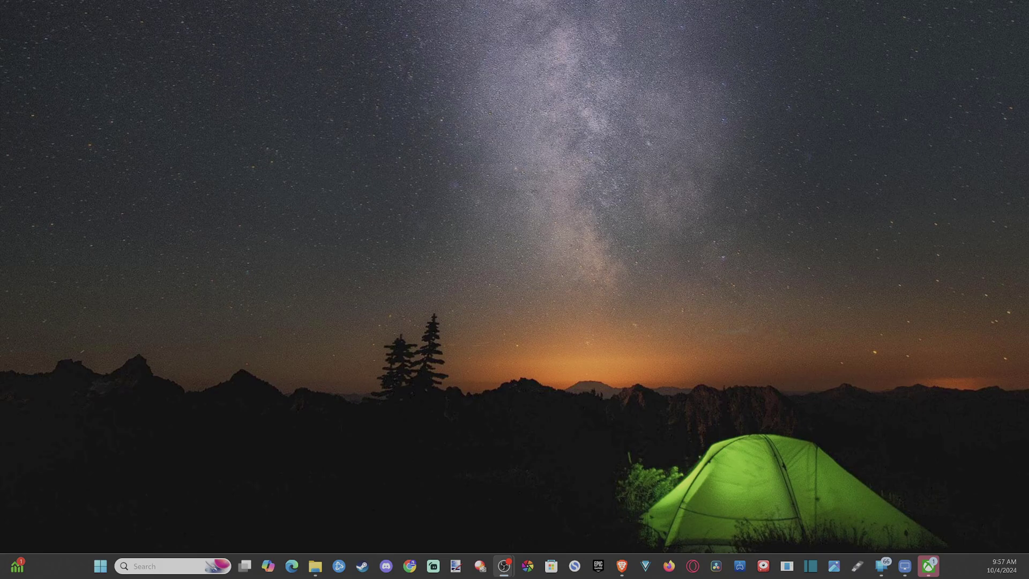
pyautogui.click(156, 573)
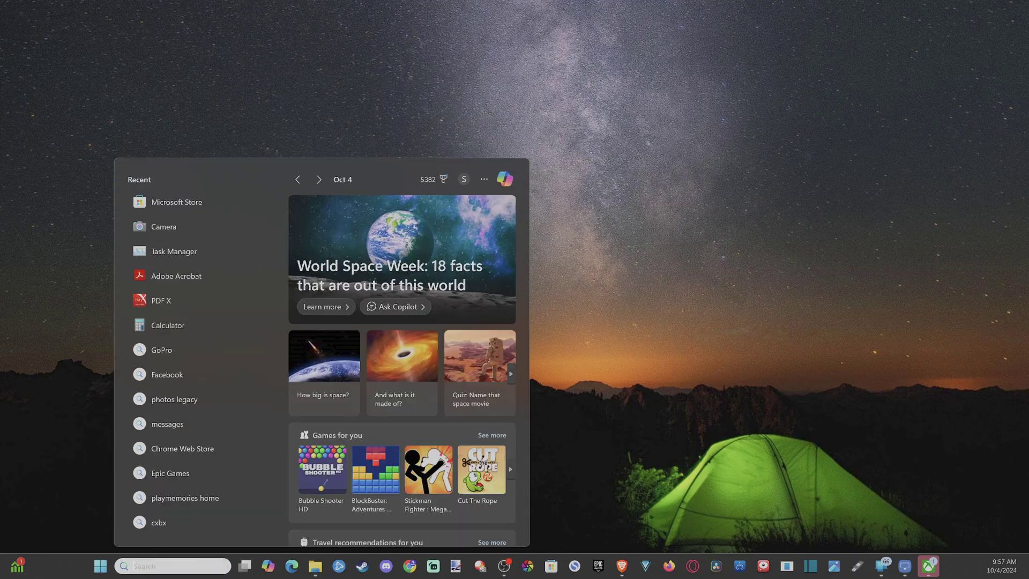
pyautogui.write('camera')
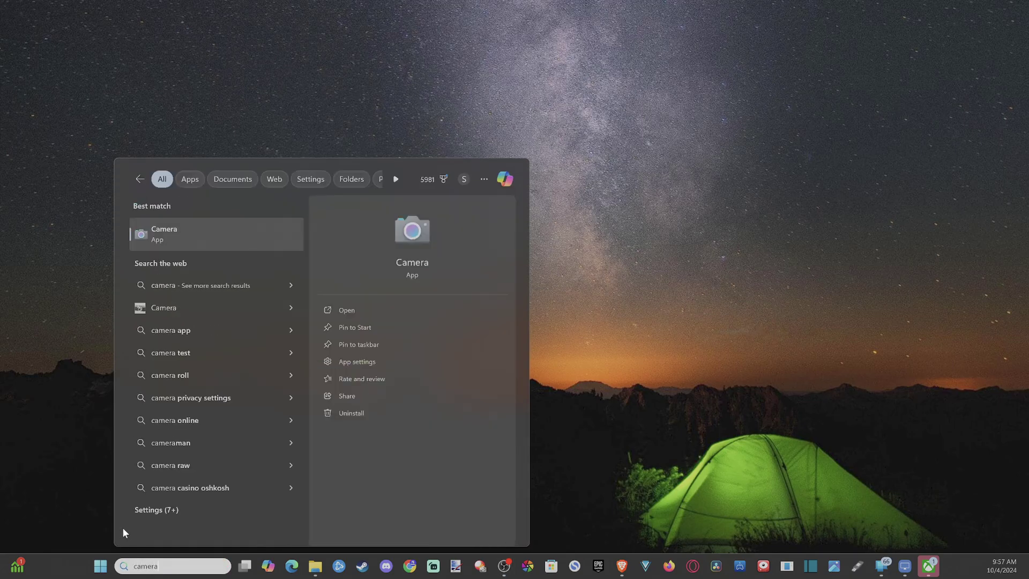
pyautogui.click(161, 234)
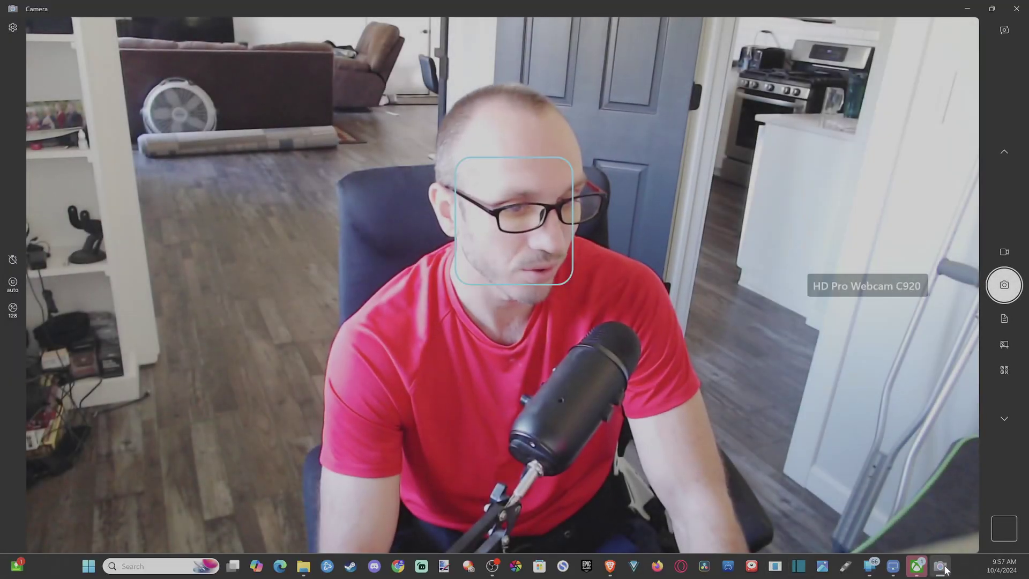
pyautogui.rightClick(942, 567)
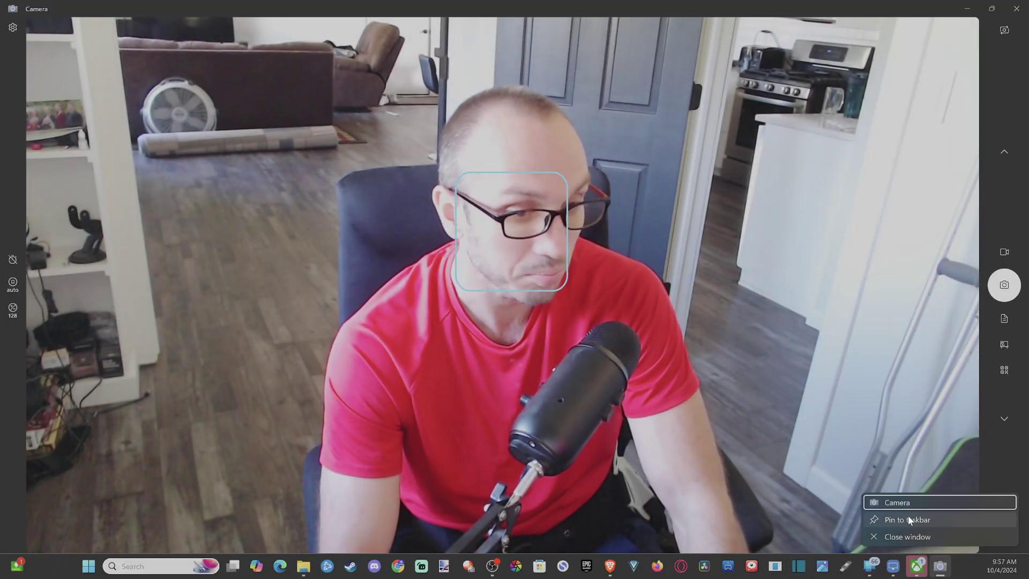
pyautogui.click(911, 519)
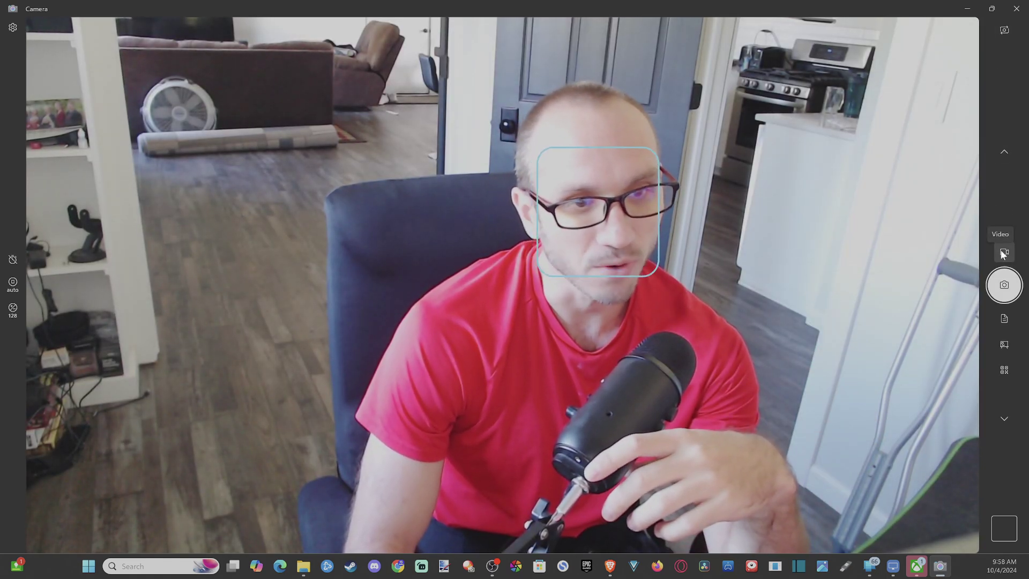
# Step: Record a roughly 12-second webcam clip in Video mode
pyautogui.click(1003, 252)
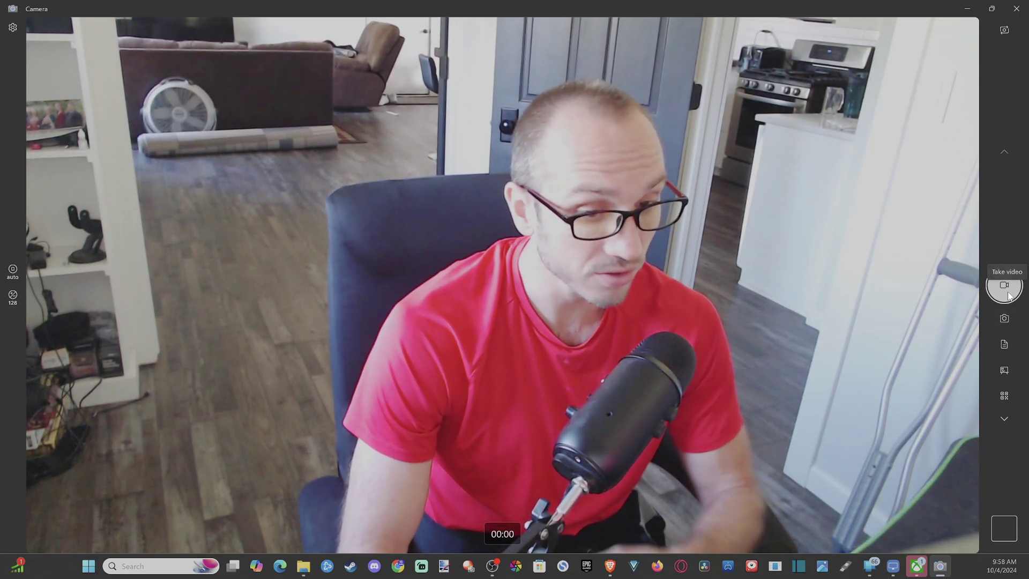
pyautogui.click(1005, 294)
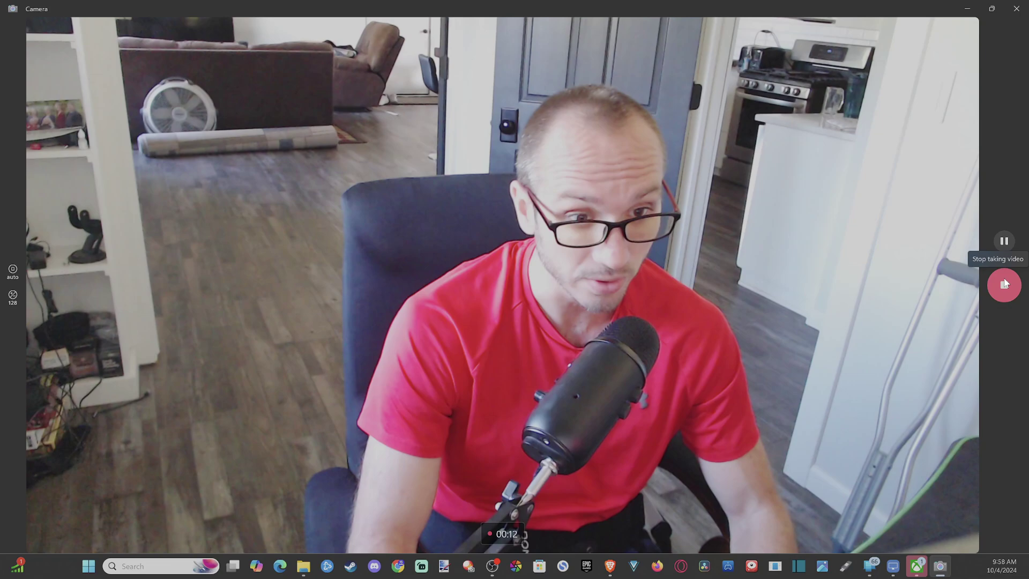
pyautogui.click(1004, 284)
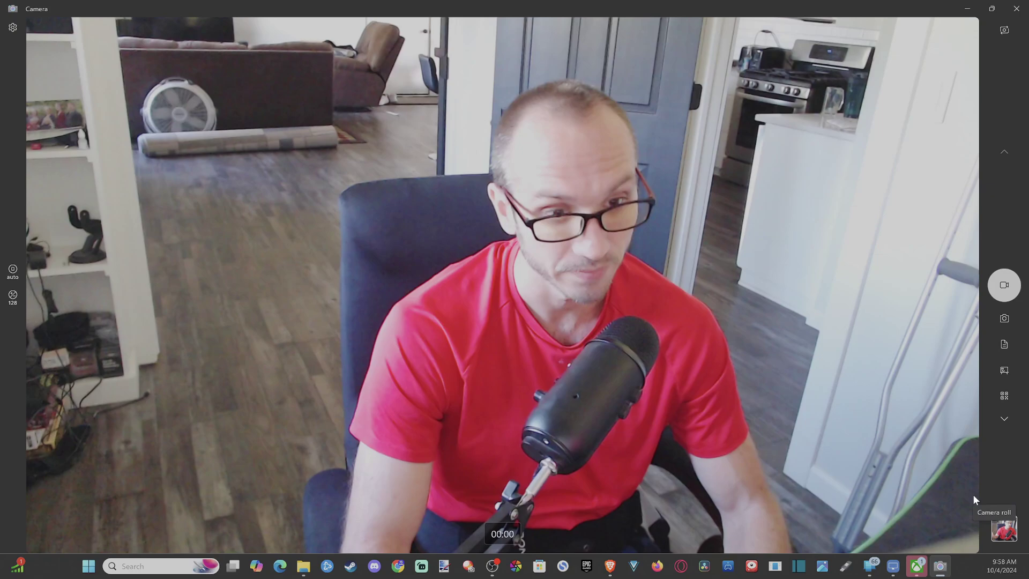
# Step: Open the newest camera roll clip, then play and pause it
pyautogui.click(1002, 531)
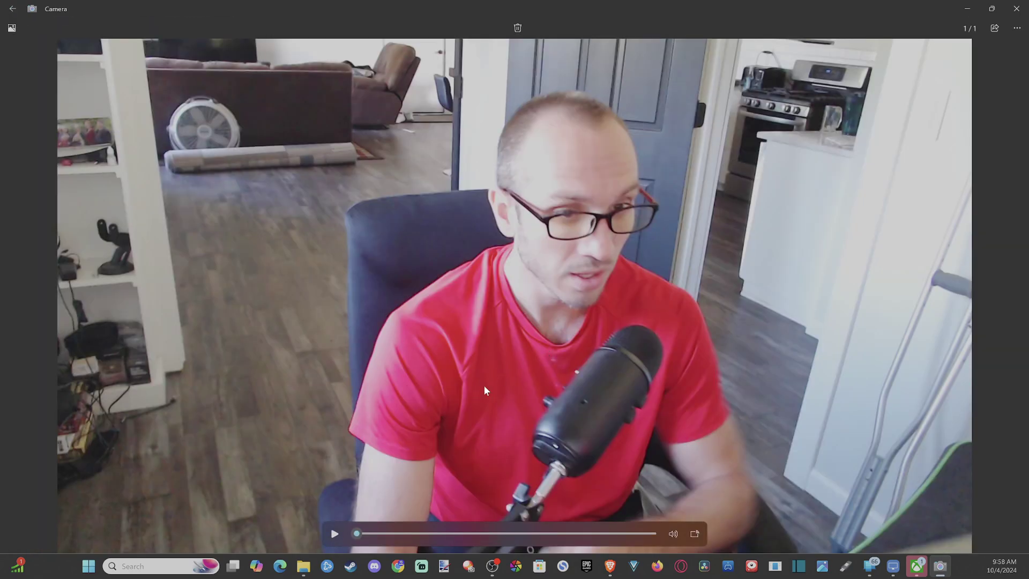
pyautogui.click(330, 534)
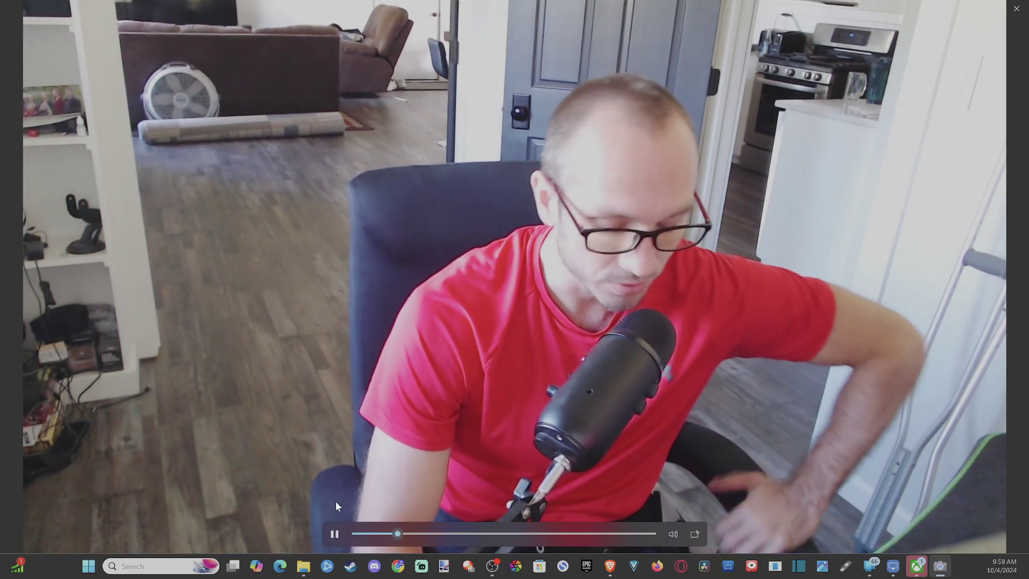
pyautogui.click(335, 535)
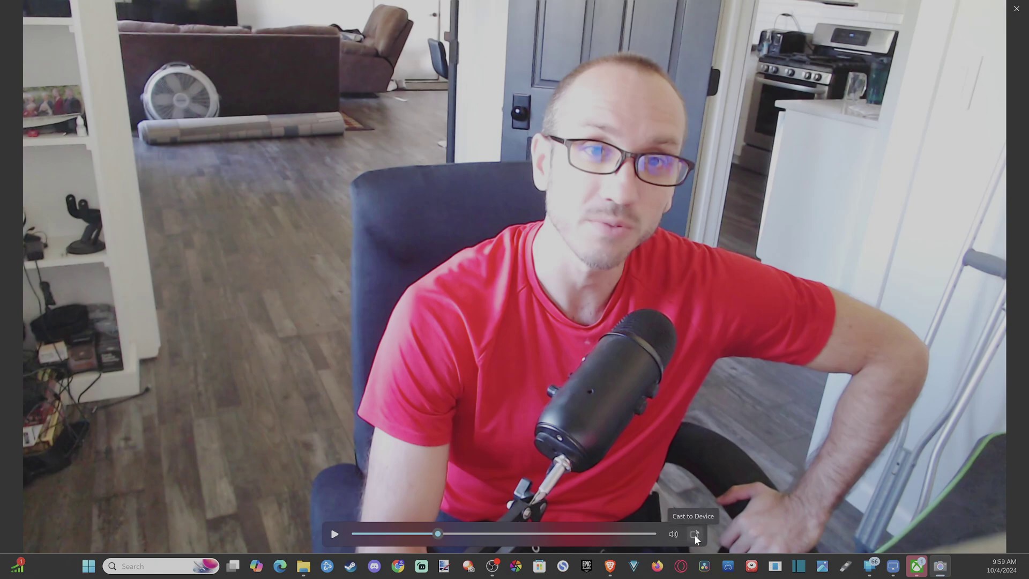
# Step: Try casting the clip and cancel, then open it in Photos and minimize Photos
pyautogui.click(695, 535)
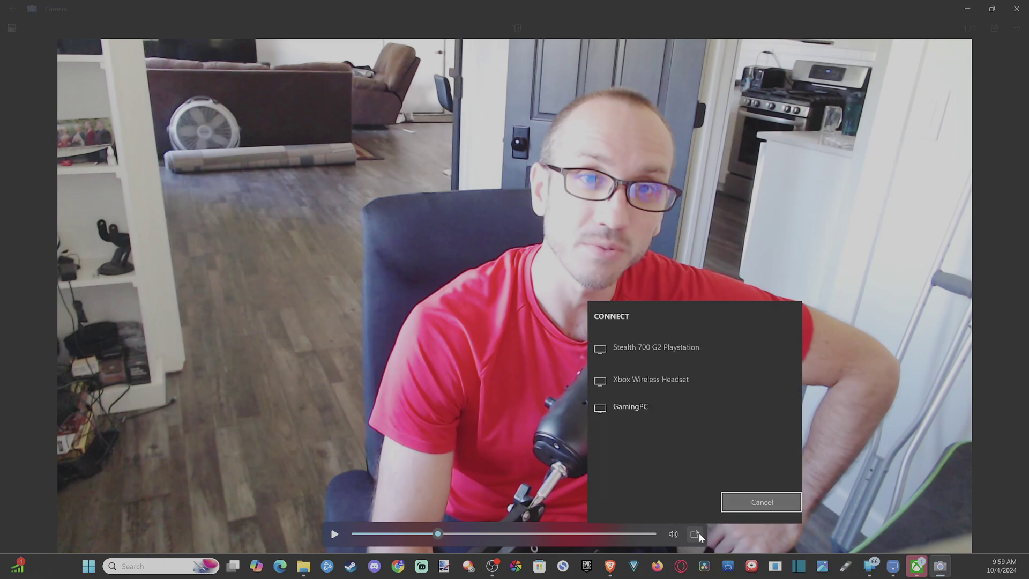
pyautogui.click(698, 533)
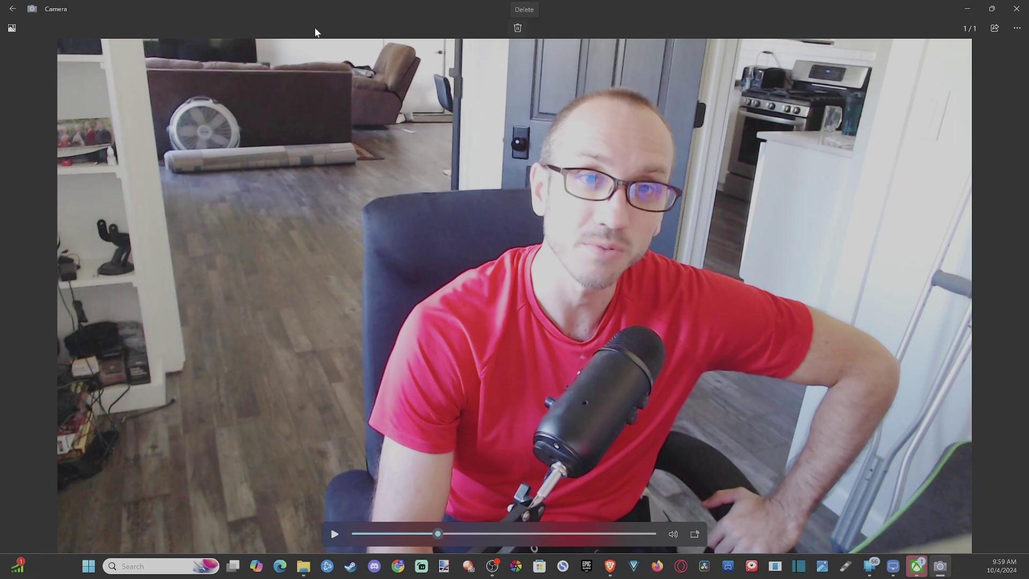
pyautogui.click(14, 33)
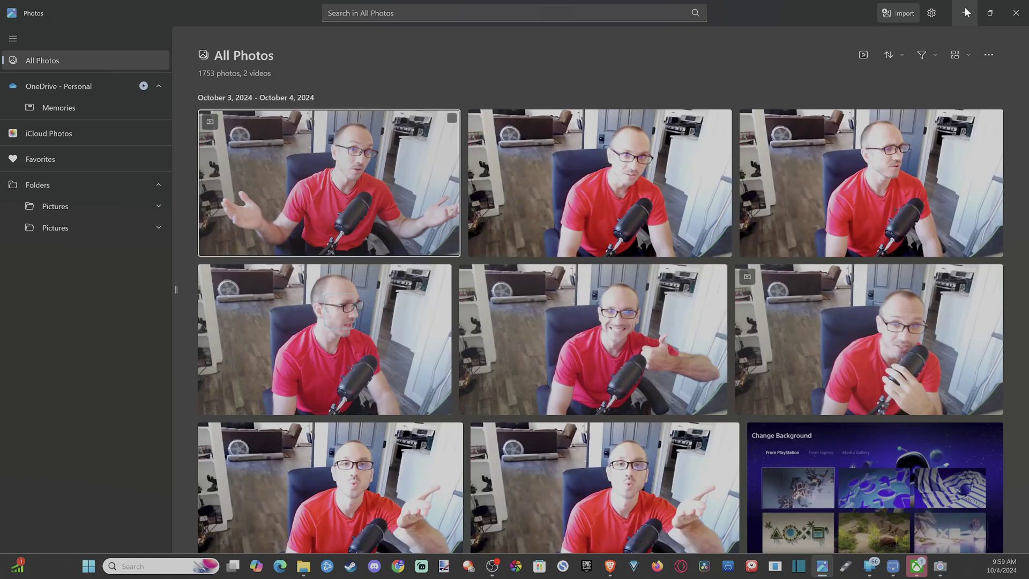
pyautogui.click(966, 12)
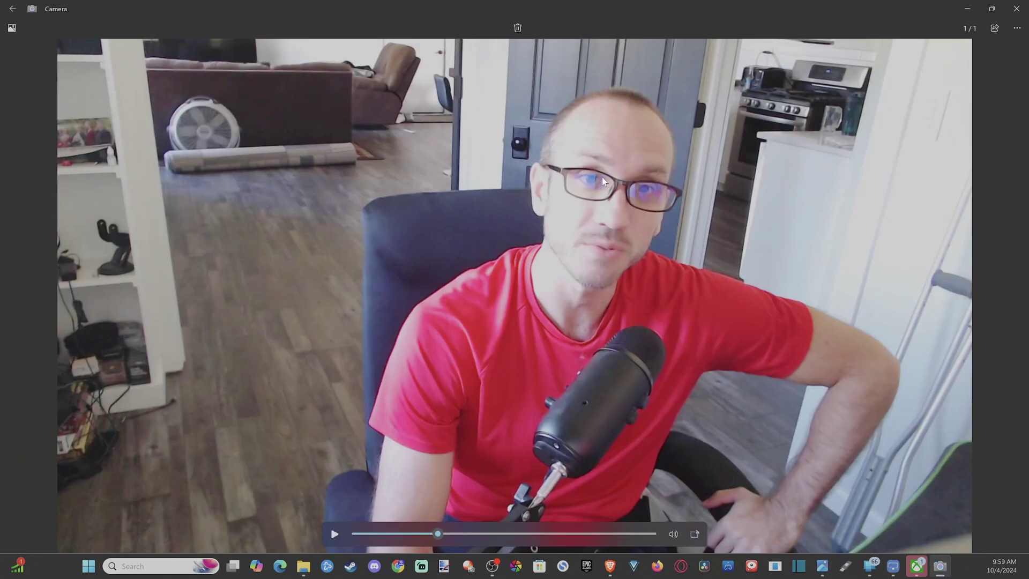
# Step: Dismiss the share panel and show the clip's '...' menu with Open folder
pyautogui.click(991, 34)
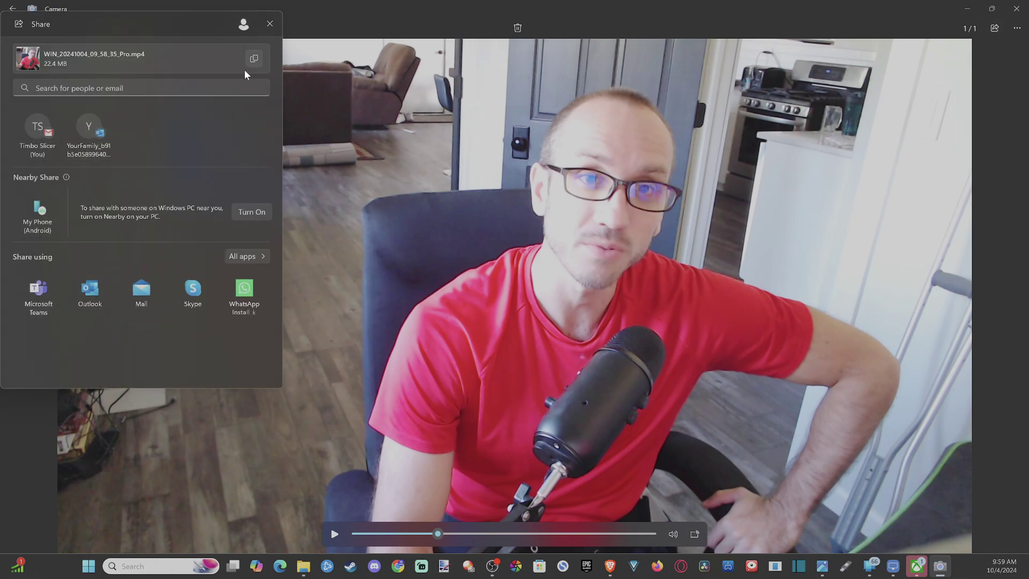
pyautogui.click(269, 25)
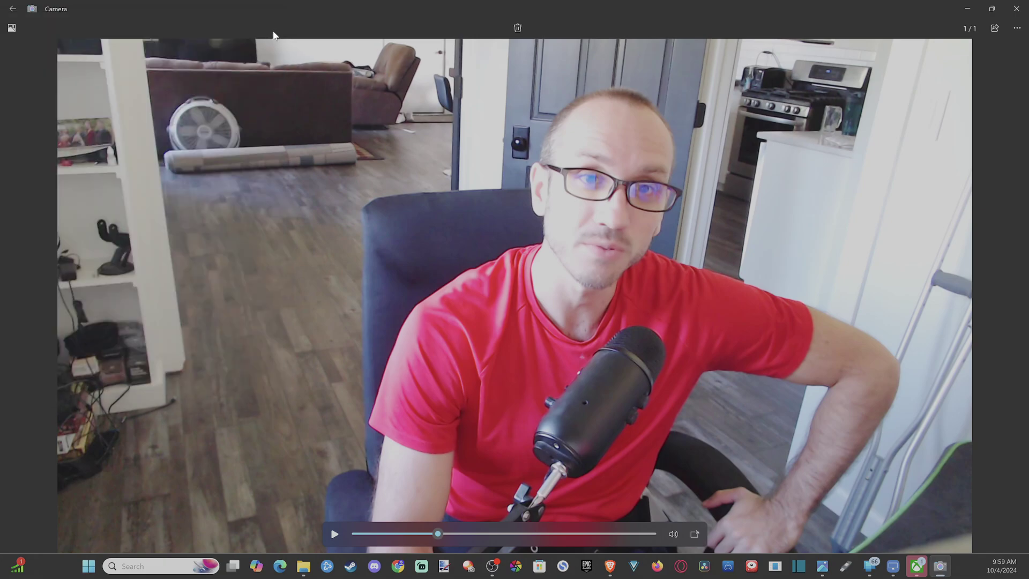
pyautogui.click(1012, 31)
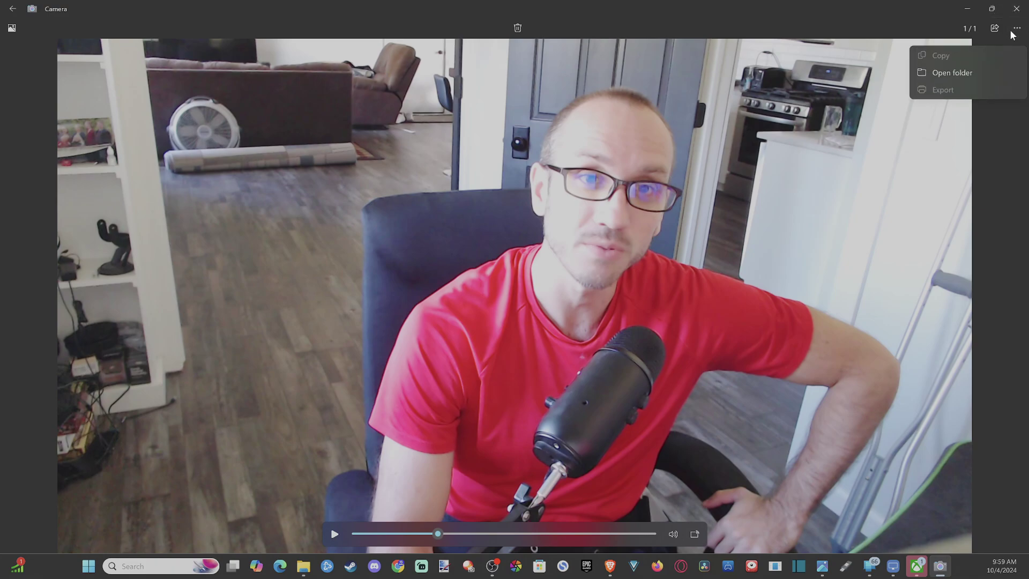
# Step: Open the clip's Camera Roll folder in File Explorer and reposition its window
pyautogui.click(948, 76)
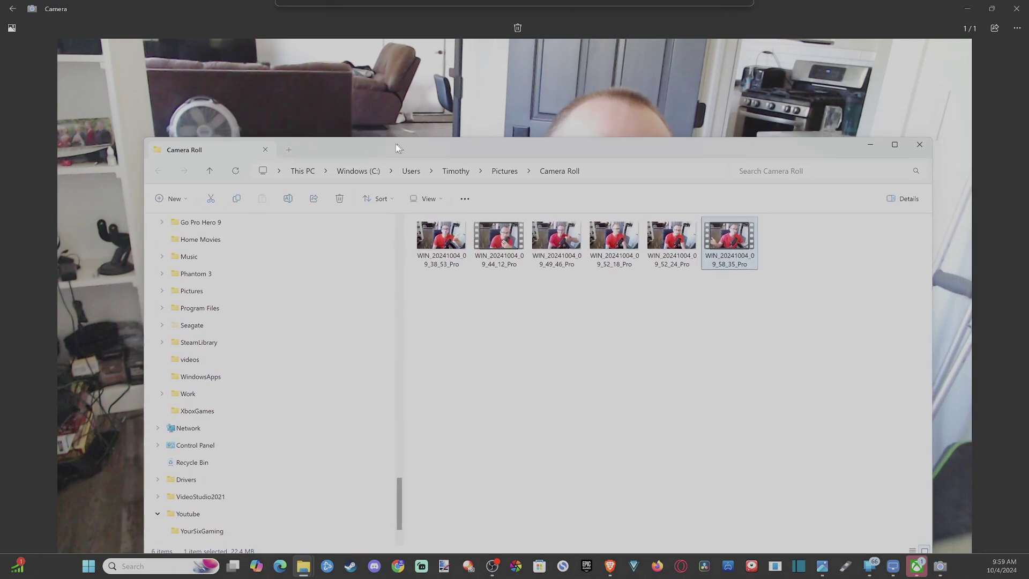
pyautogui.moveTo(396, 143); pyautogui.dragTo(391, 78)
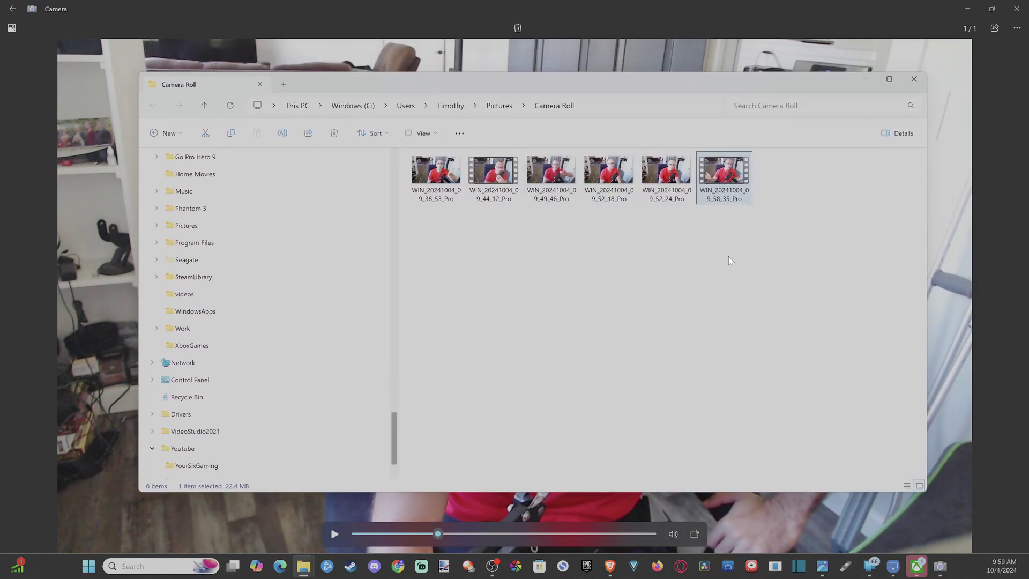
pyautogui.moveTo(731, 158); pyautogui.dragTo(734, 196)
pyautogui.click(609, 351)
# Step: Select among the six WIN_20241004 clips, then minimize File Explorer
pyautogui.click(454, 179)
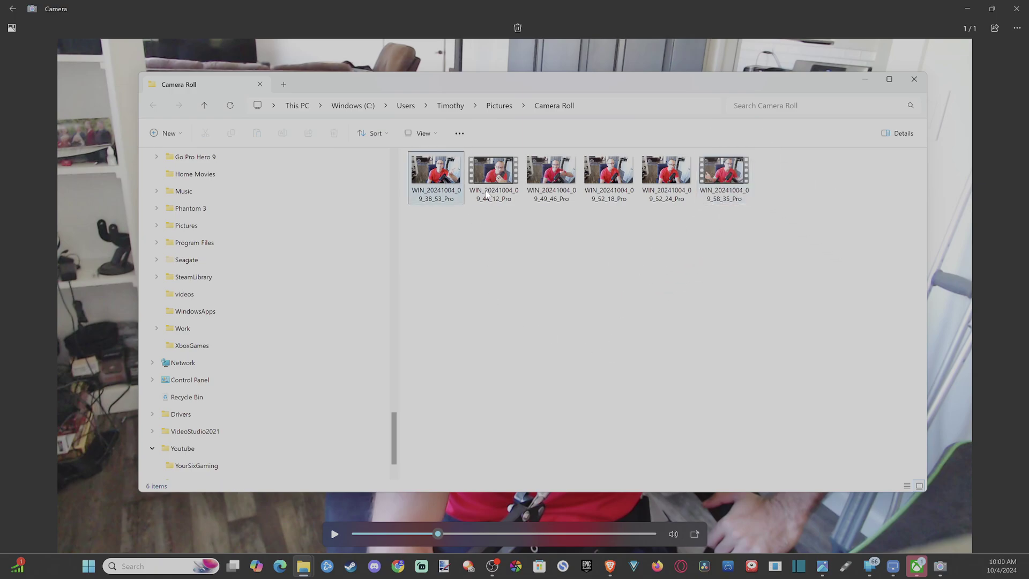
pyautogui.keyDown('ctrl'); pyautogui.click(493, 173); pyautogui.keyUp('ctrl')
pyautogui.keyDown('ctrl'); pyautogui.click(734, 197); pyautogui.keyUp('ctrl')
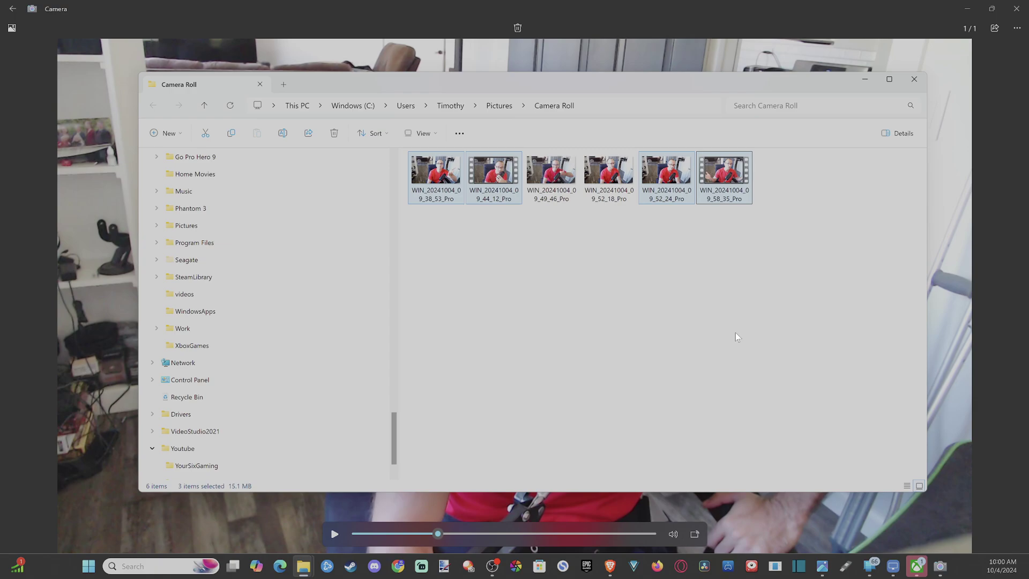
pyautogui.moveTo(815, 332); pyautogui.dragTo(410, 155)
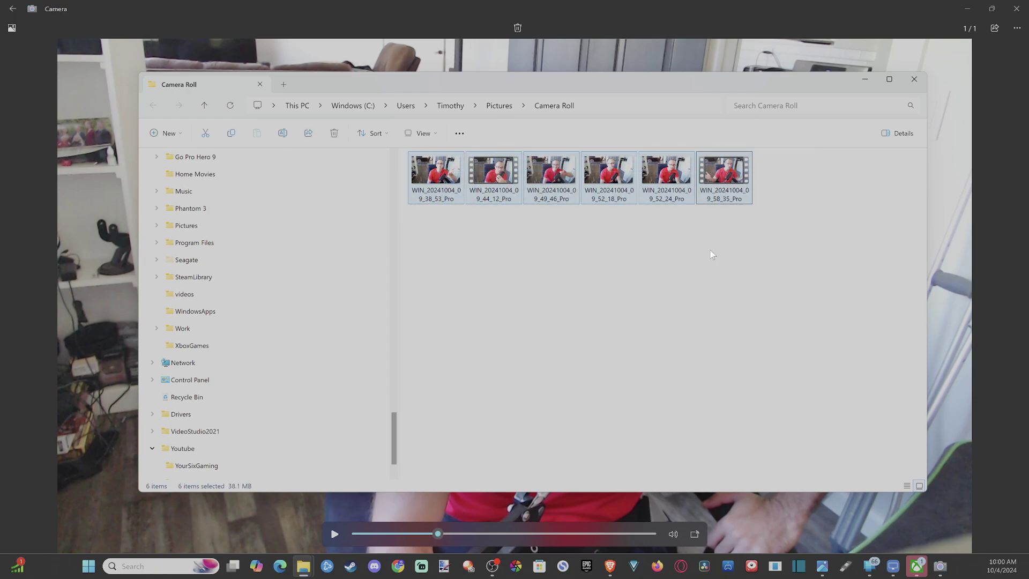
pyautogui.click(746, 258)
pyautogui.moveTo(724, 174); pyautogui.dragTo(739, 199)
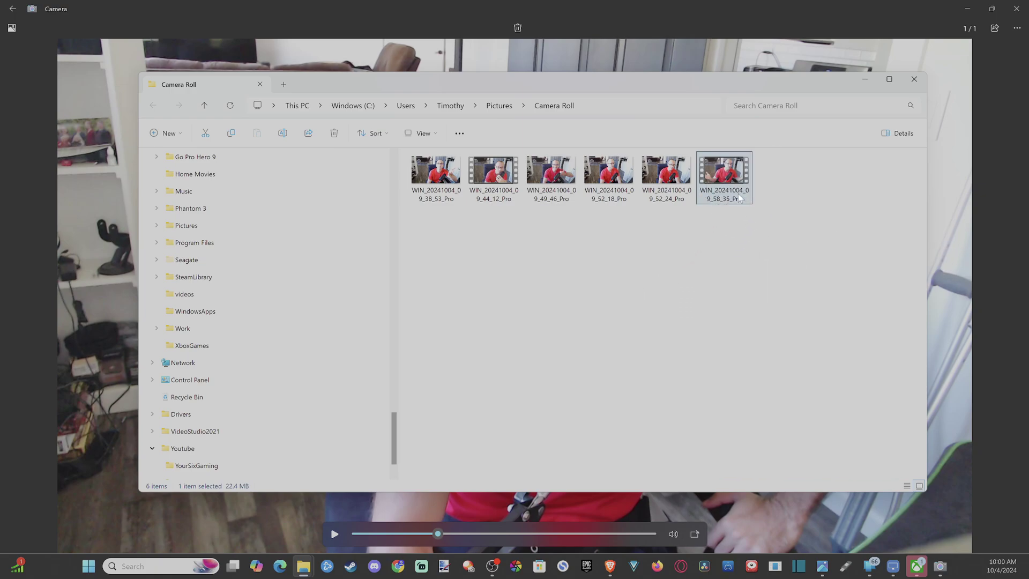
pyautogui.click(865, 79)
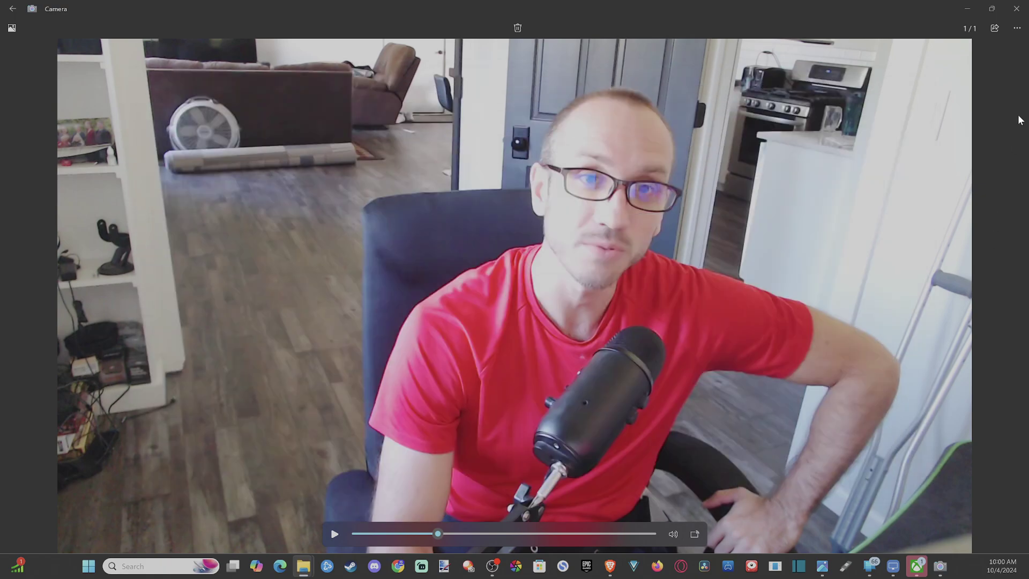
# Step: Go back to the live view and take a webcam photo in Photo mode
pyautogui.click(1017, 30)
pyautogui.click(1017, 31)
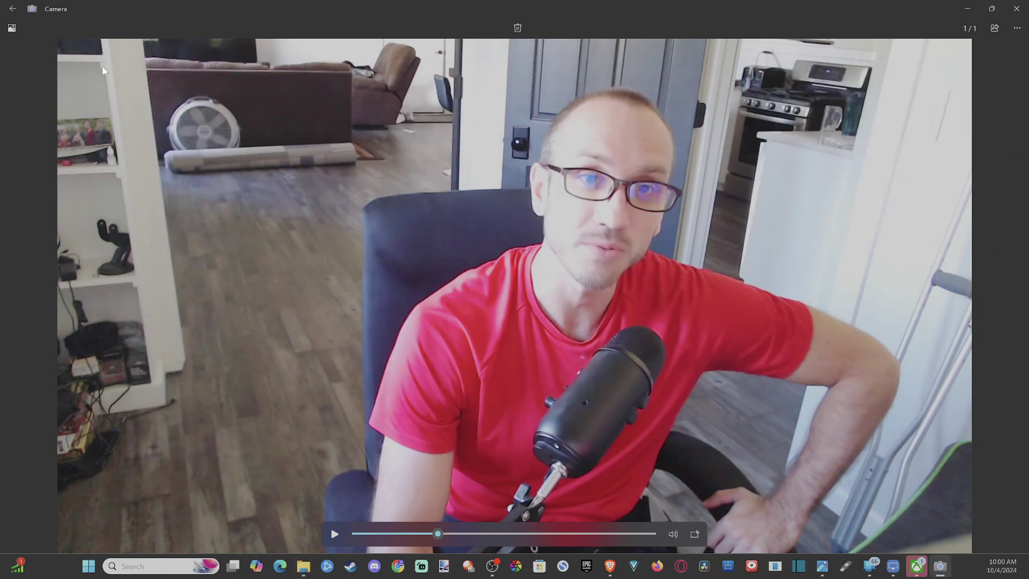
pyautogui.click(16, 12)
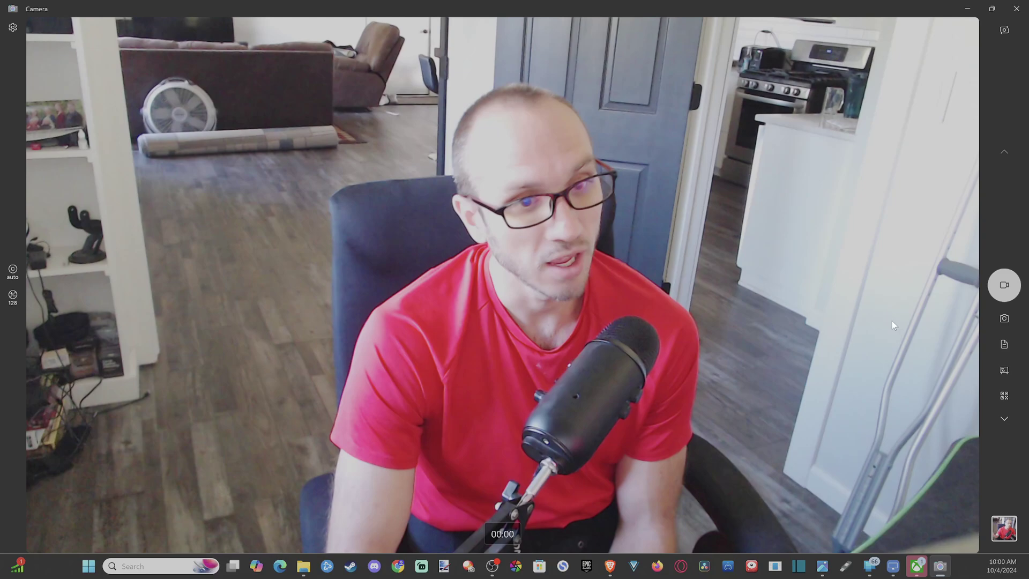
pyautogui.click(1005, 319)
pyautogui.click(1005, 319)
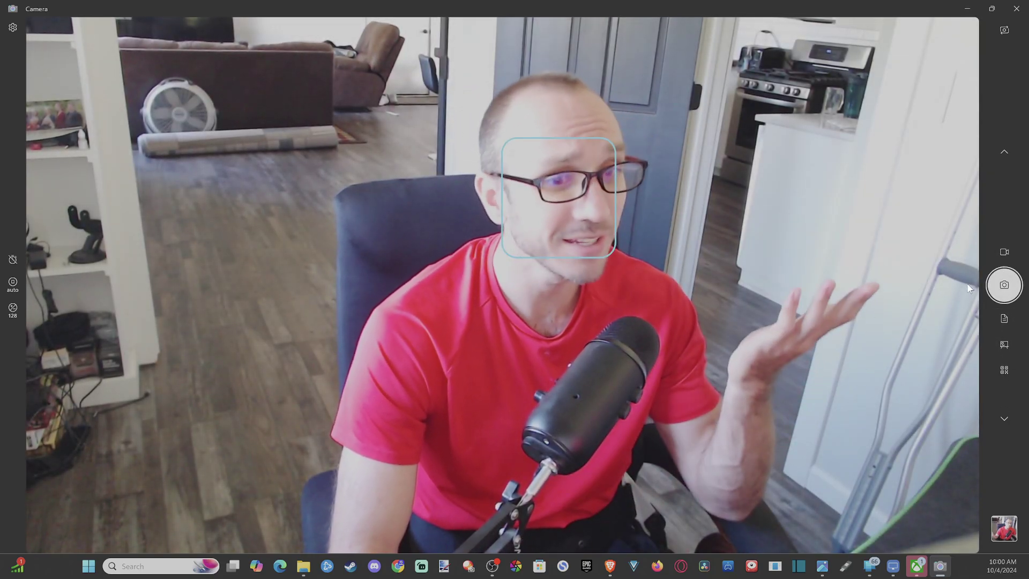
pyautogui.click(995, 288)
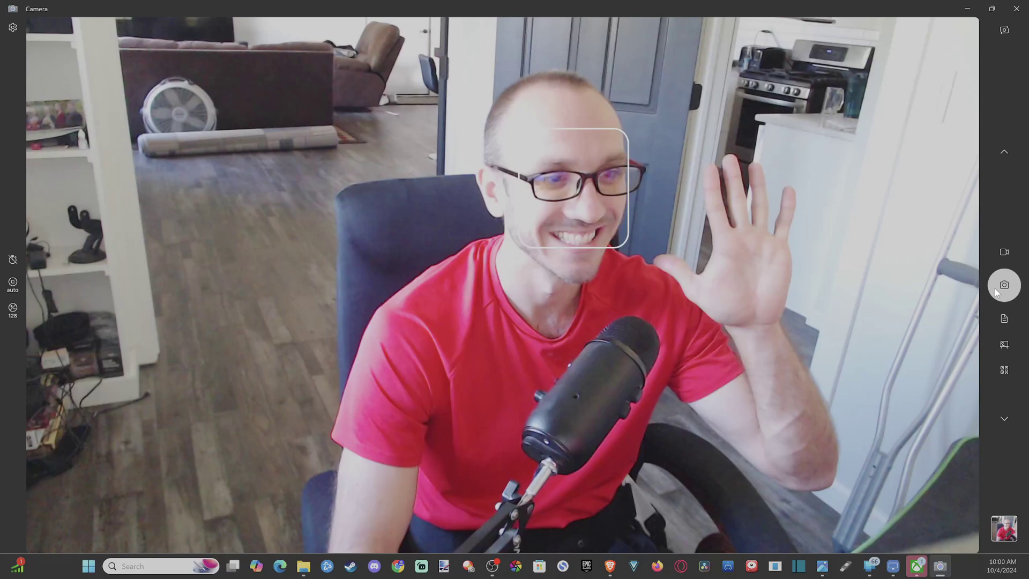
# Step: Try Document and Whiteboard modes, dismiss the errors, and switch to Video mode
pyautogui.click(1002, 318)
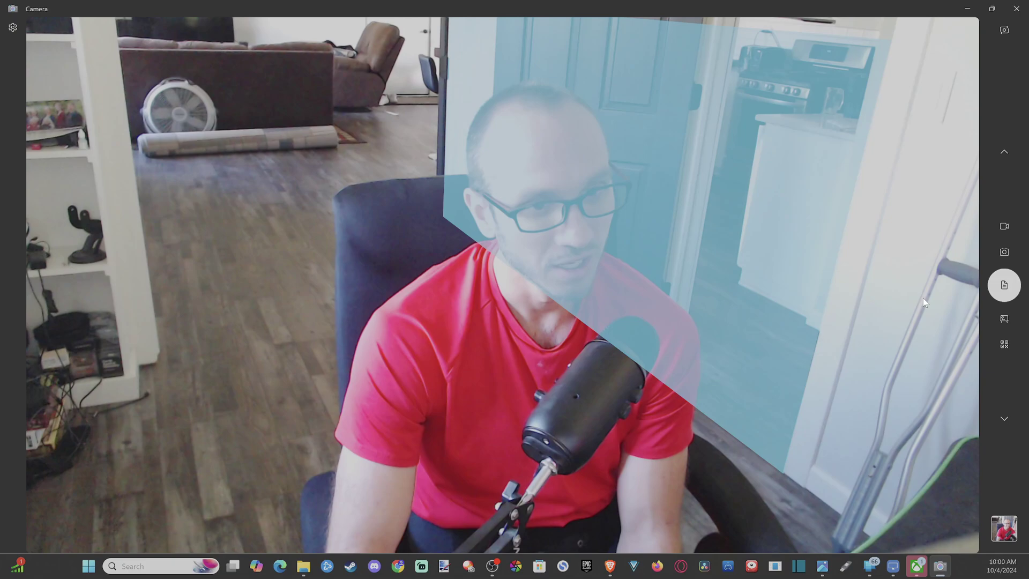
pyautogui.click(1003, 320)
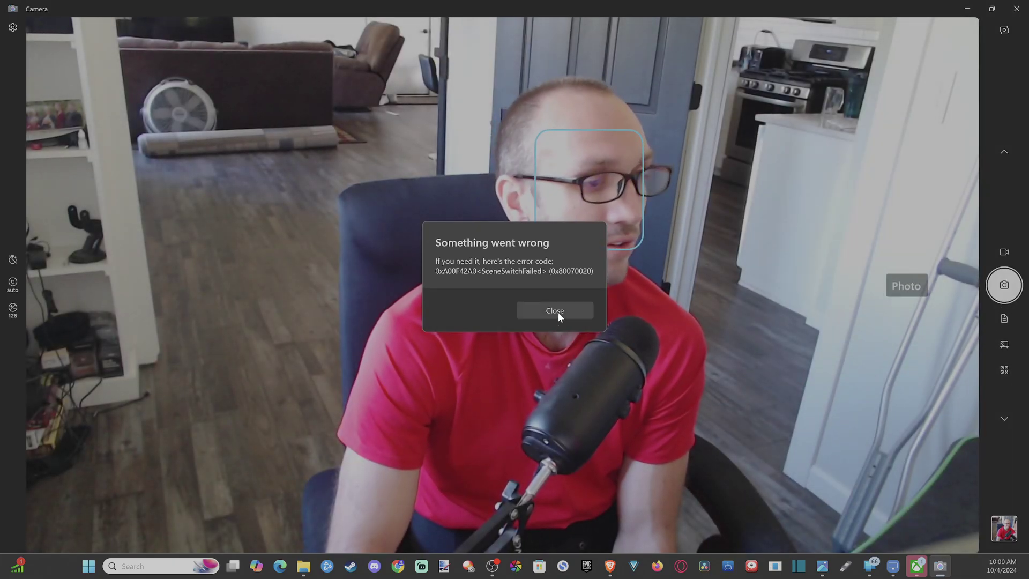
pyautogui.click(559, 311)
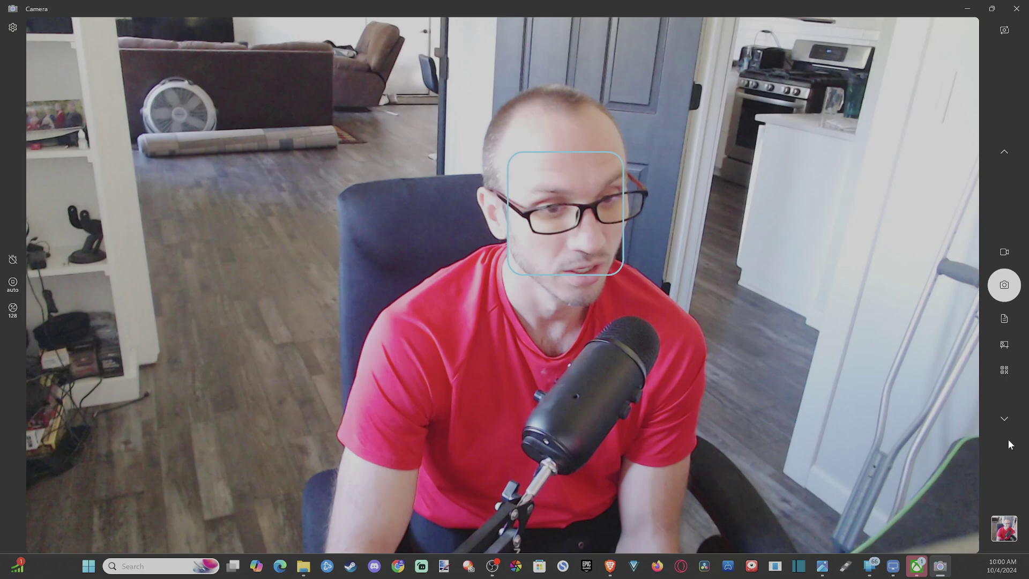
pyautogui.click(1010, 422)
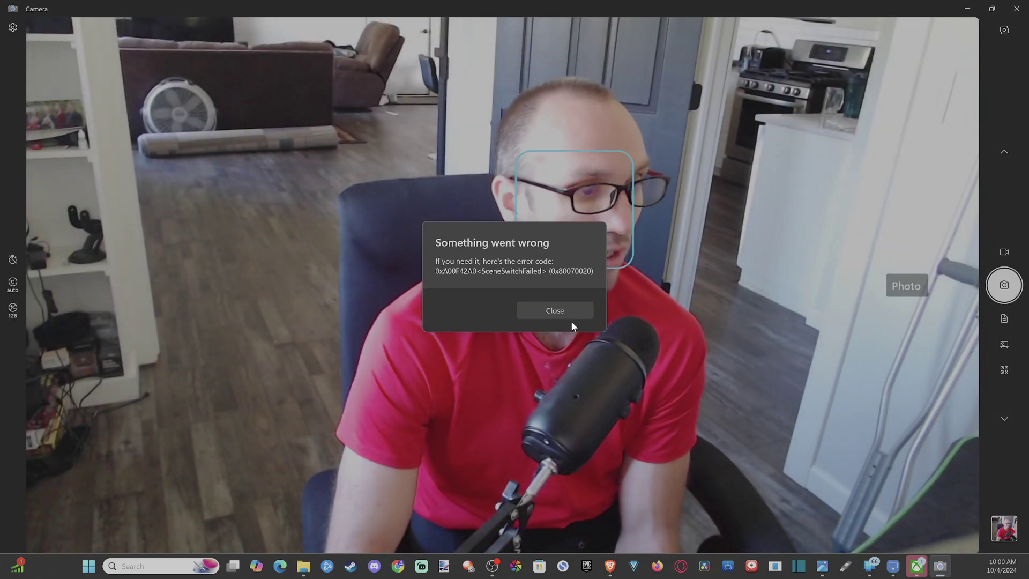
pyautogui.click(572, 315)
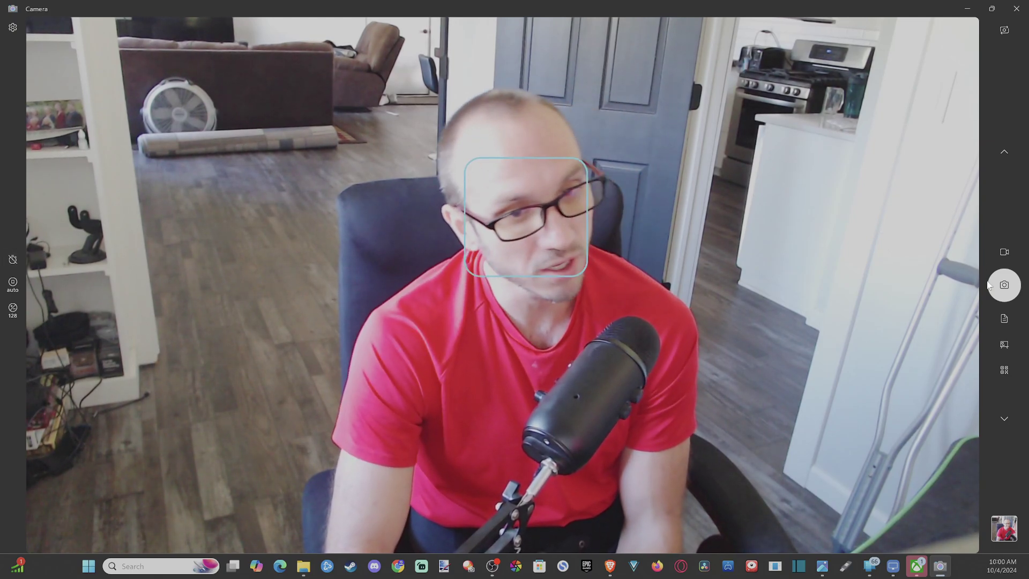
pyautogui.click(1001, 253)
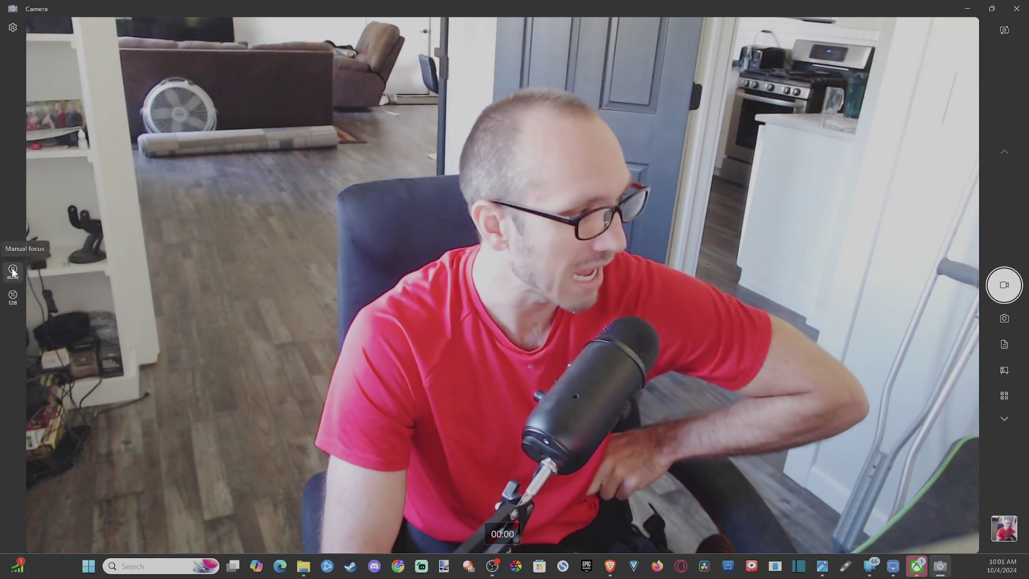
# Step: Set manual focus to about 18% so the webcam image is sharp
pyautogui.click(13, 271)
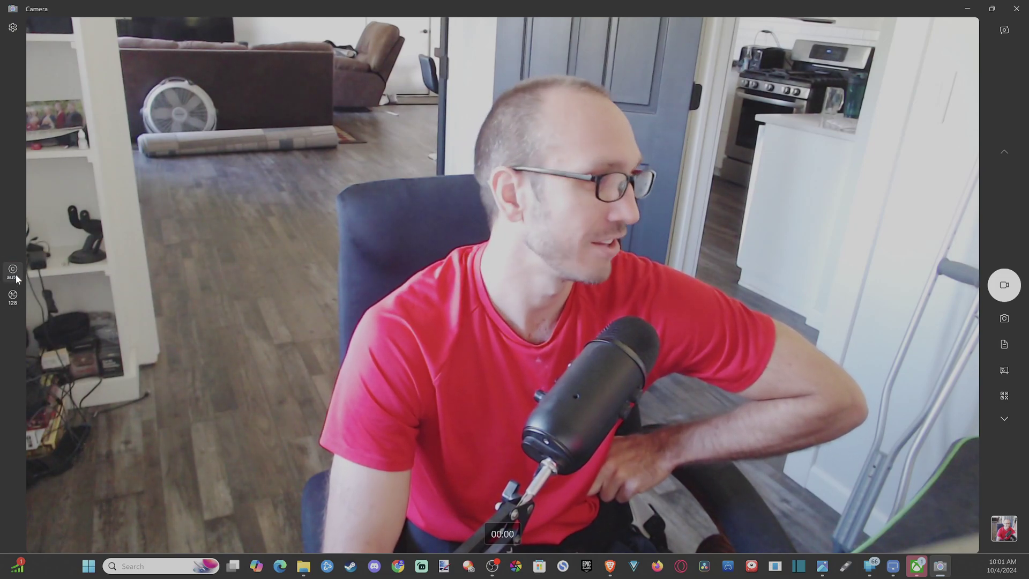
pyautogui.scroll(2, 56, 267)
pyautogui.click(57, 213)
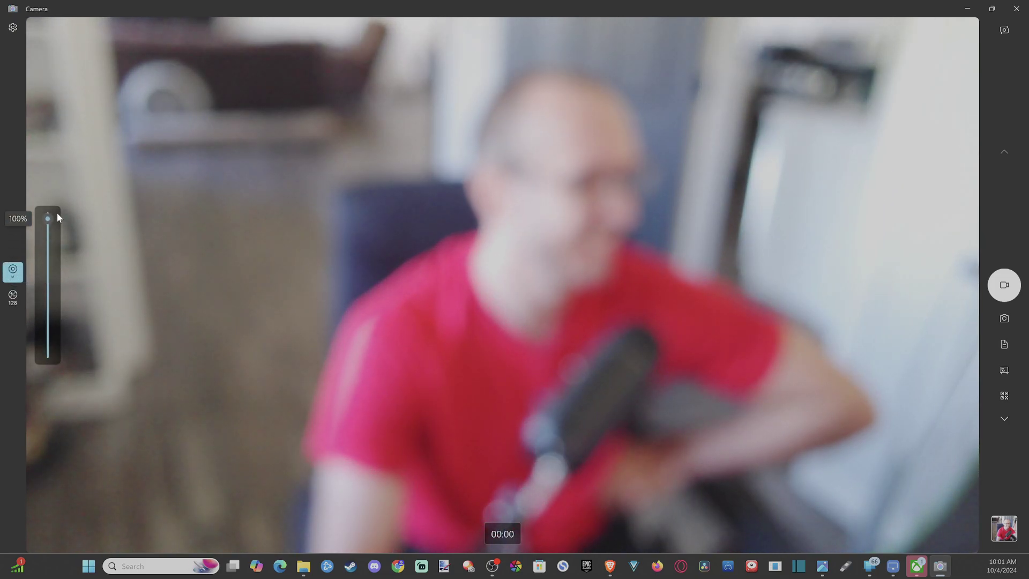
pyautogui.click(53, 355)
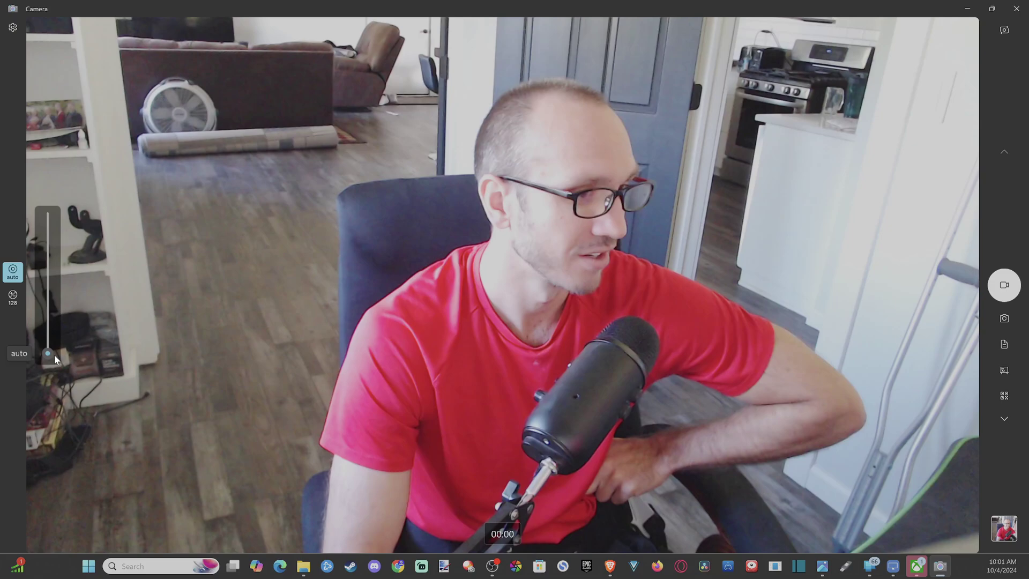
pyautogui.moveTo(54, 355); pyautogui.dragTo(52, 380)
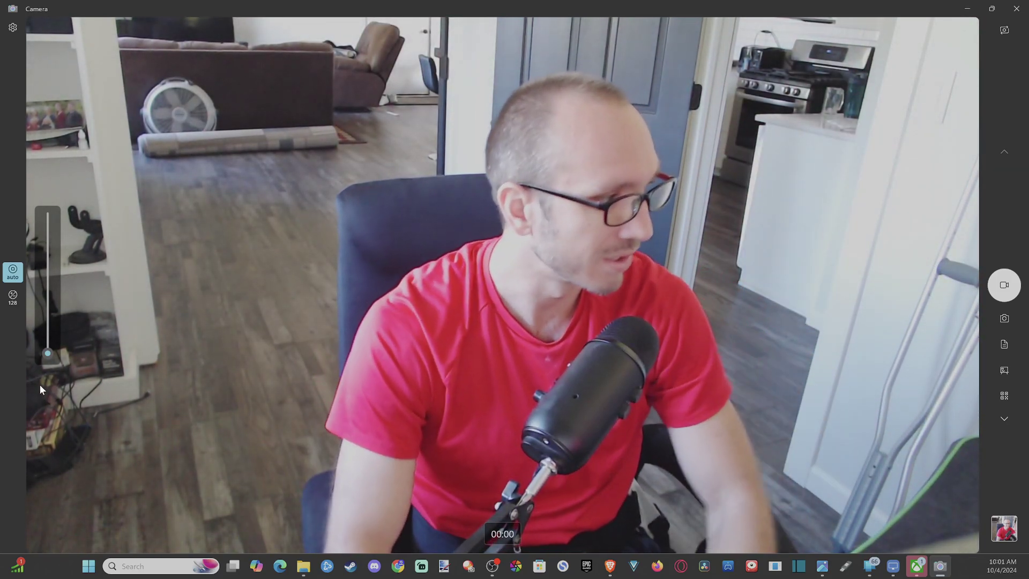
pyautogui.moveTo(51, 345)
pyautogui.mouseDown()
pyautogui.moveTo(46, 327)
pyautogui.moveTo(47, 352)
pyautogui.mouseUp()
# Step: Adjust brightness to 112, then switch focus from manual back to auto
pyautogui.click(15, 297)
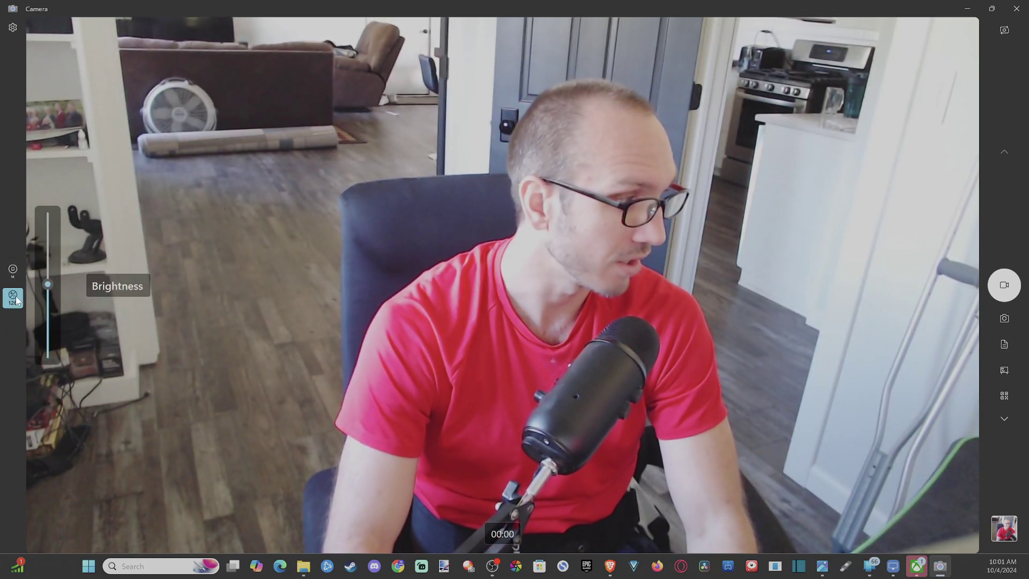
pyautogui.moveTo(48, 284)
pyautogui.mouseDown()
pyautogui.moveTo(47, 226)
pyautogui.moveTo(52, 288)
pyautogui.mouseUp()
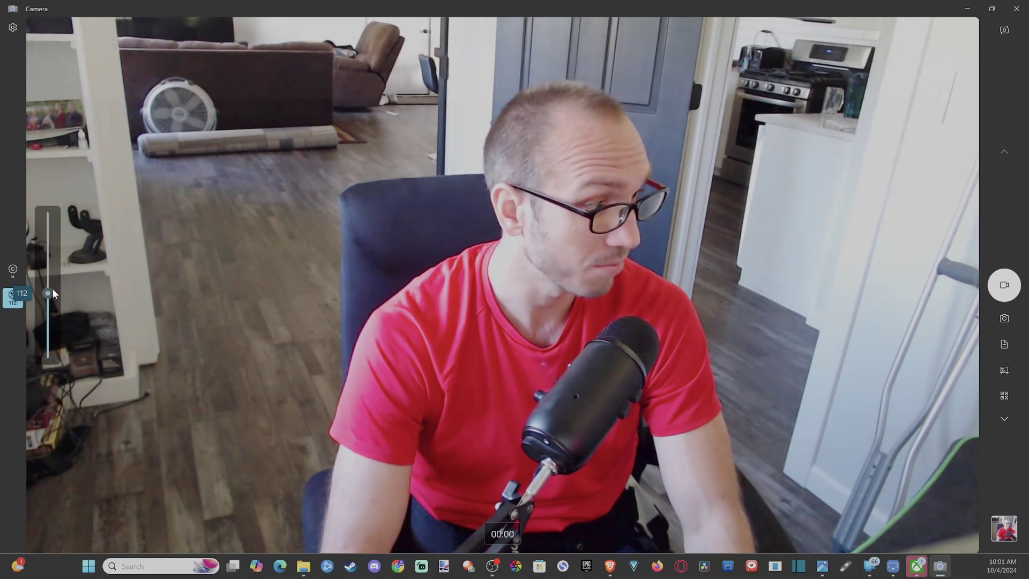
pyautogui.click(14, 305)
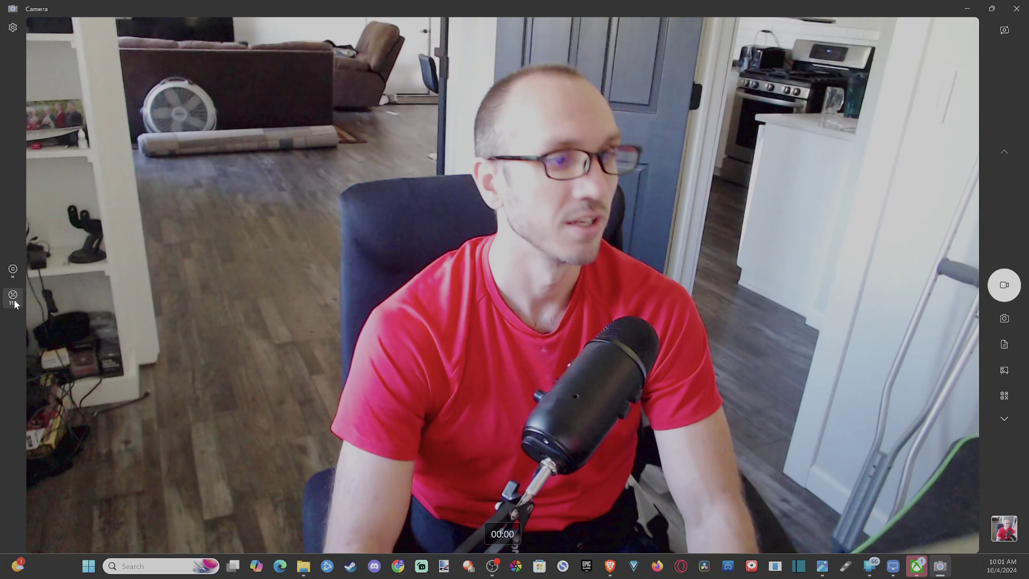
pyautogui.click(14, 272)
pyautogui.click(14, 273)
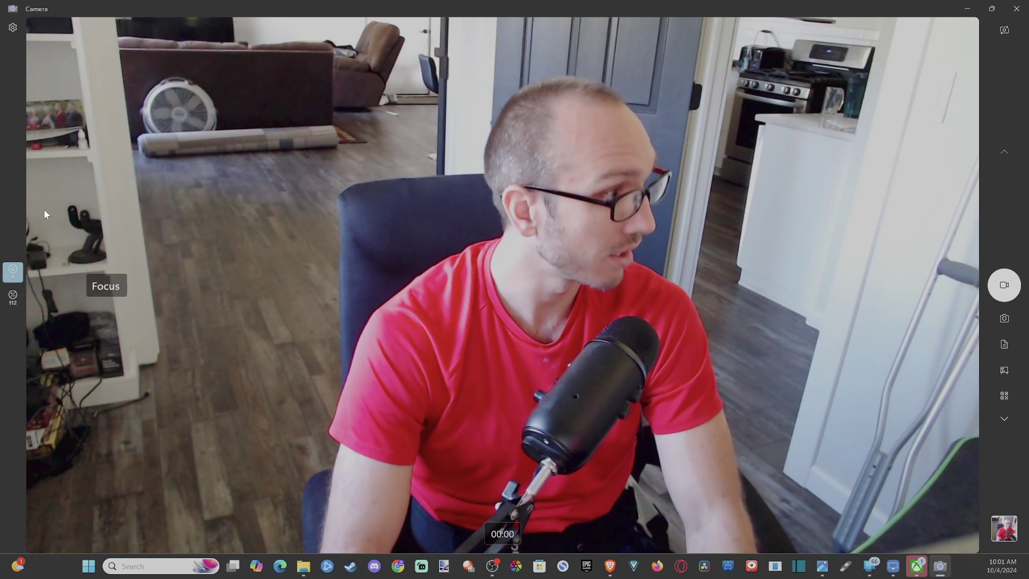
pyautogui.click(16, 271)
pyautogui.click(16, 271)
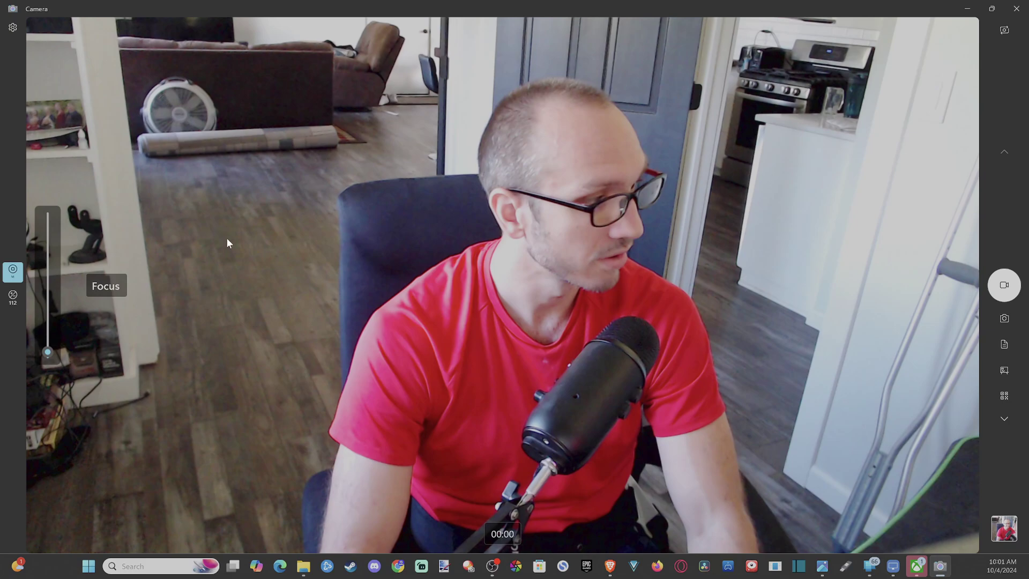
pyautogui.click(230, 239)
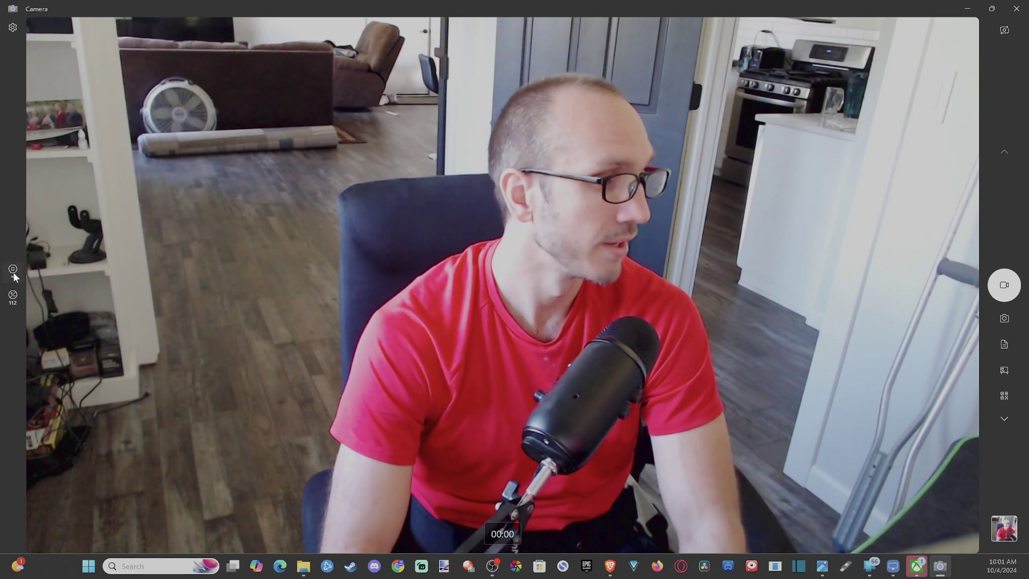
# Step: In Settings, keep framing grid Off and press-and-hold as Take one photo
pyautogui.click(13, 28)
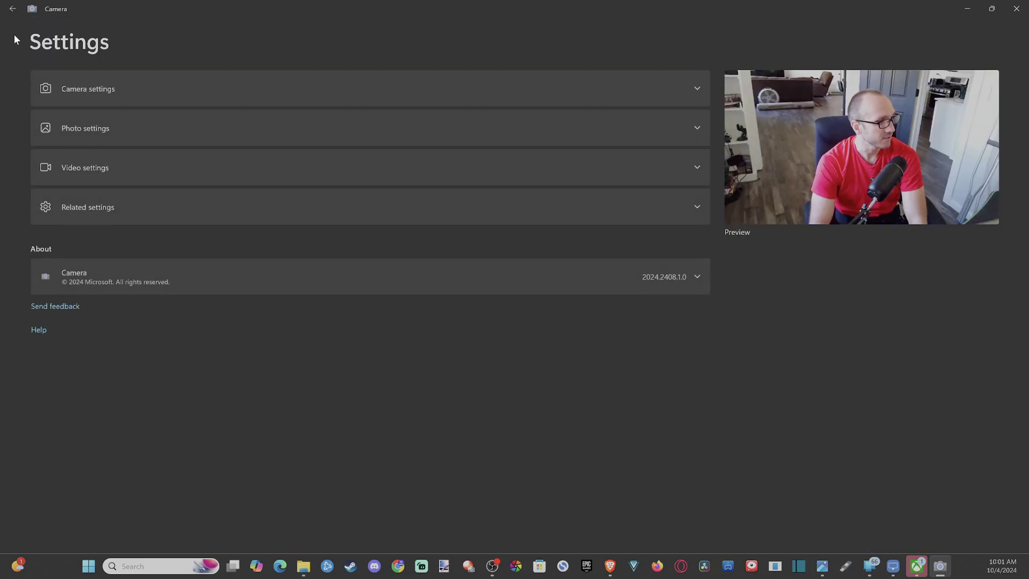
pyautogui.click(95, 93)
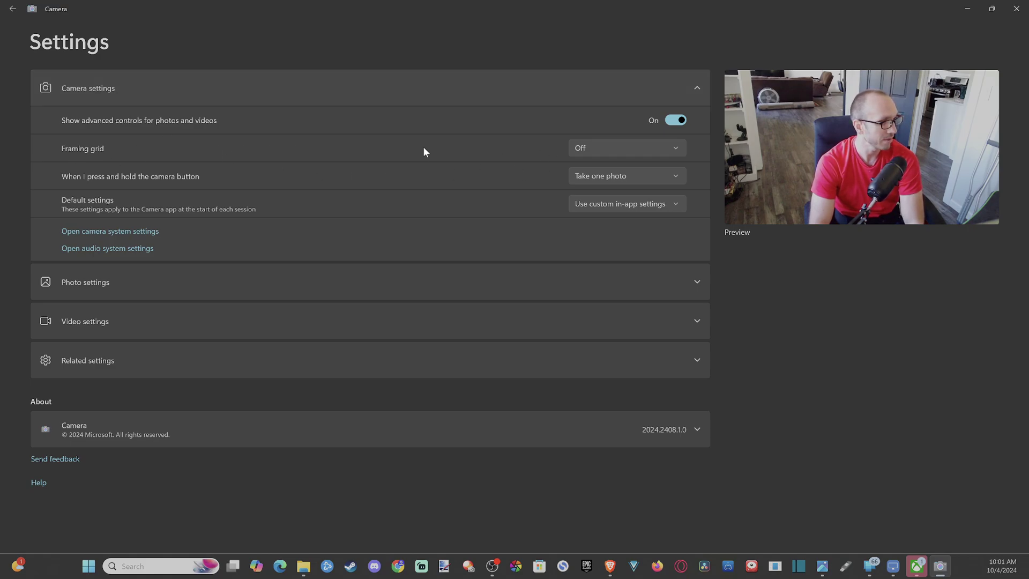
pyautogui.click(604, 147)
pyautogui.click(333, 156)
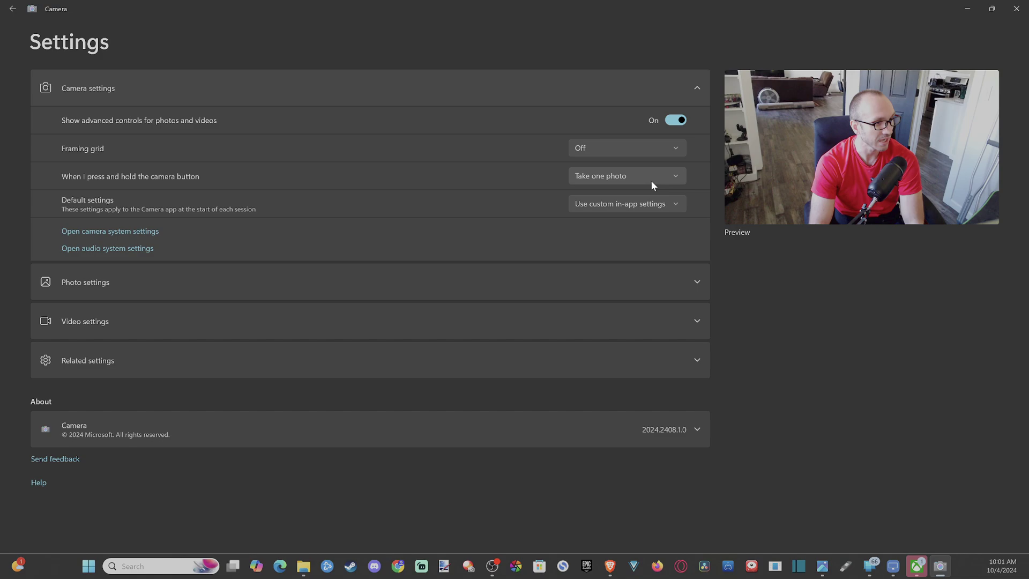
pyautogui.click(664, 181)
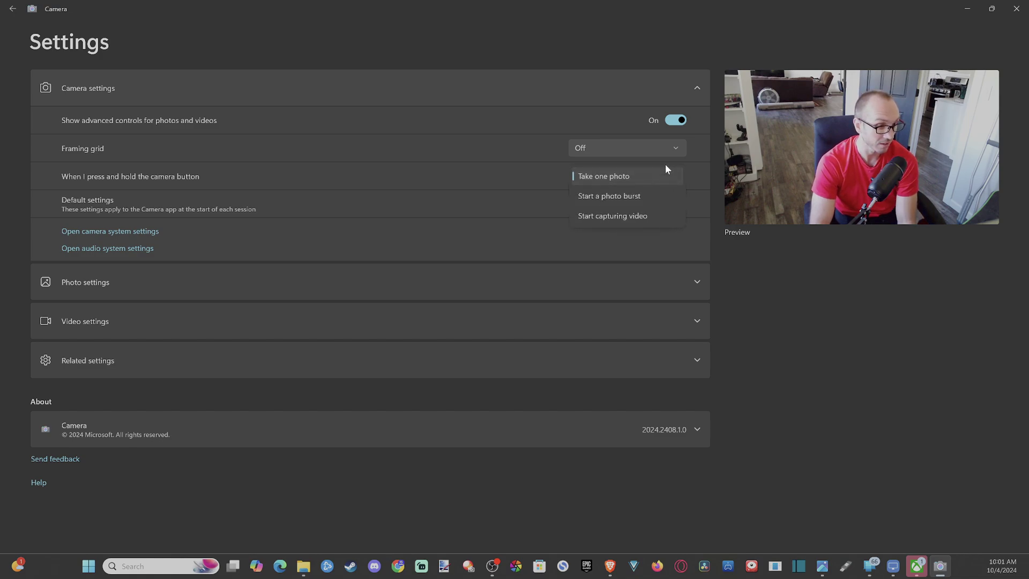
pyautogui.click(663, 181)
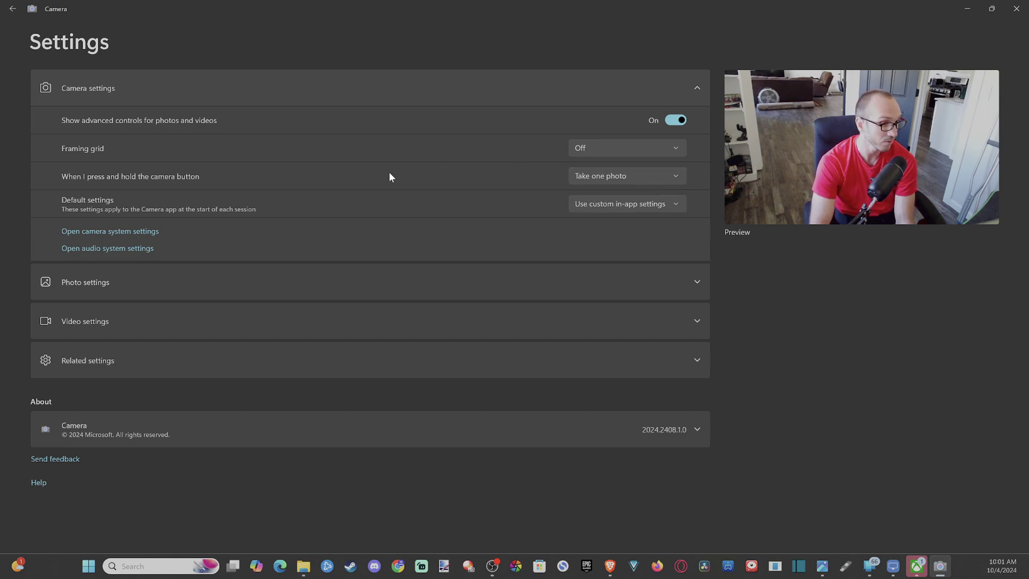
# Step: Keep photo quality at 3.0MP 16:9 (2304x1296) under Photo settings
pyautogui.click(82, 283)
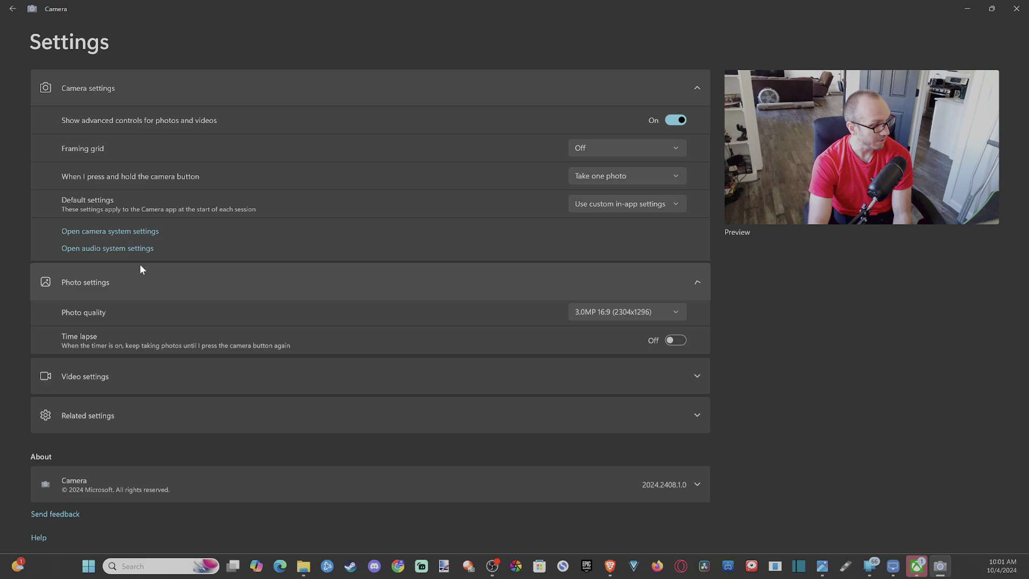
pyautogui.click(645, 311)
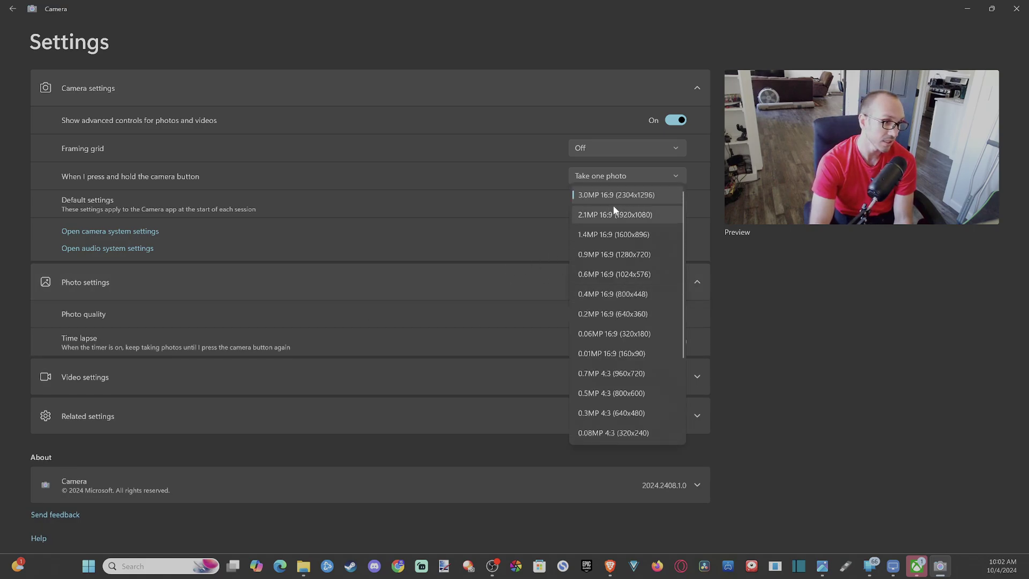
pyautogui.click(743, 328)
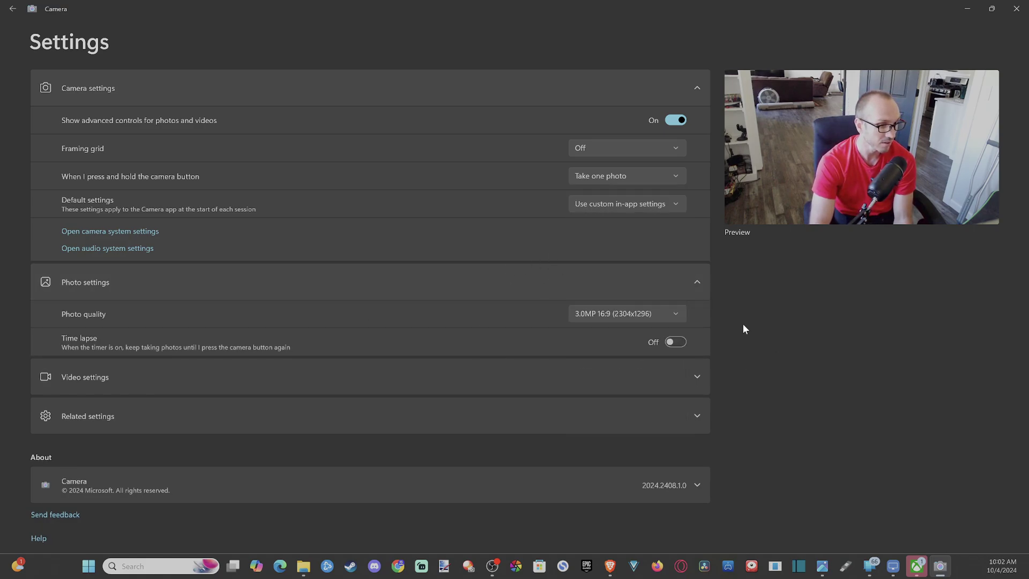
# Step: Review the video resolution choices and keep quality at 1080p 16:9 30fps, flicker reduction at 60 Hz
pyautogui.click(121, 384)
pyautogui.scroll(-2, 428, 288)
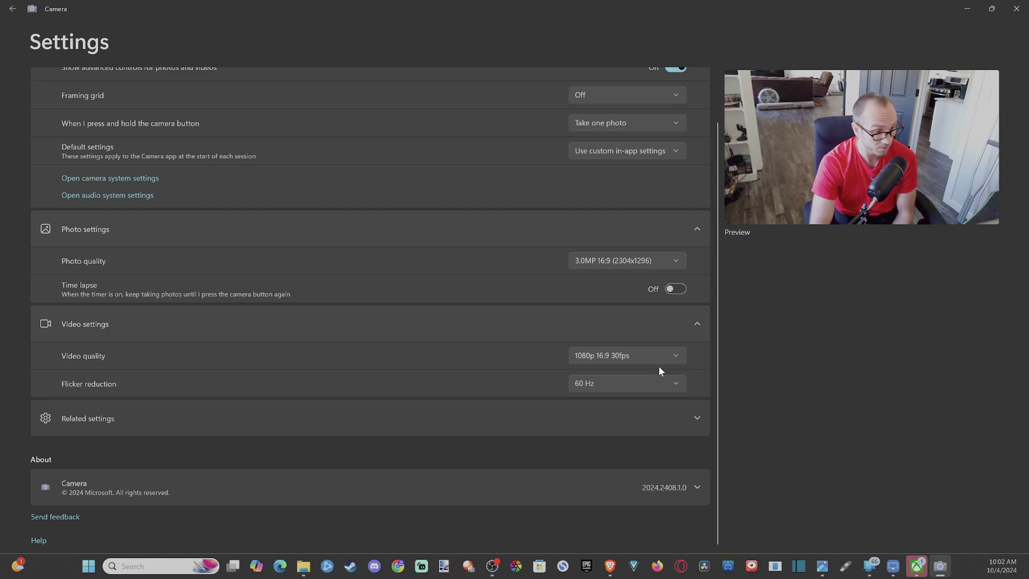
pyautogui.click(583, 360)
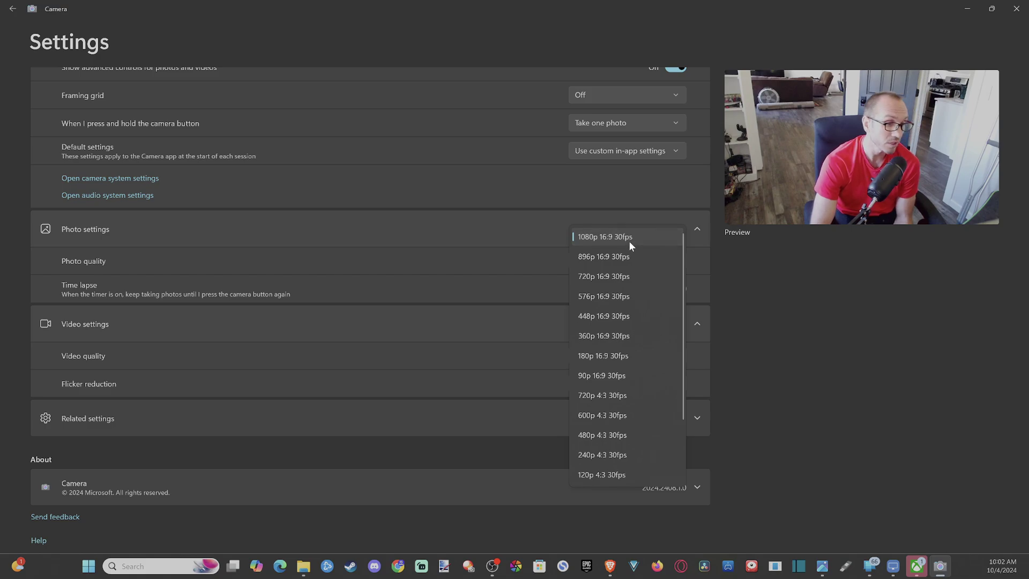
pyautogui.click(658, 239)
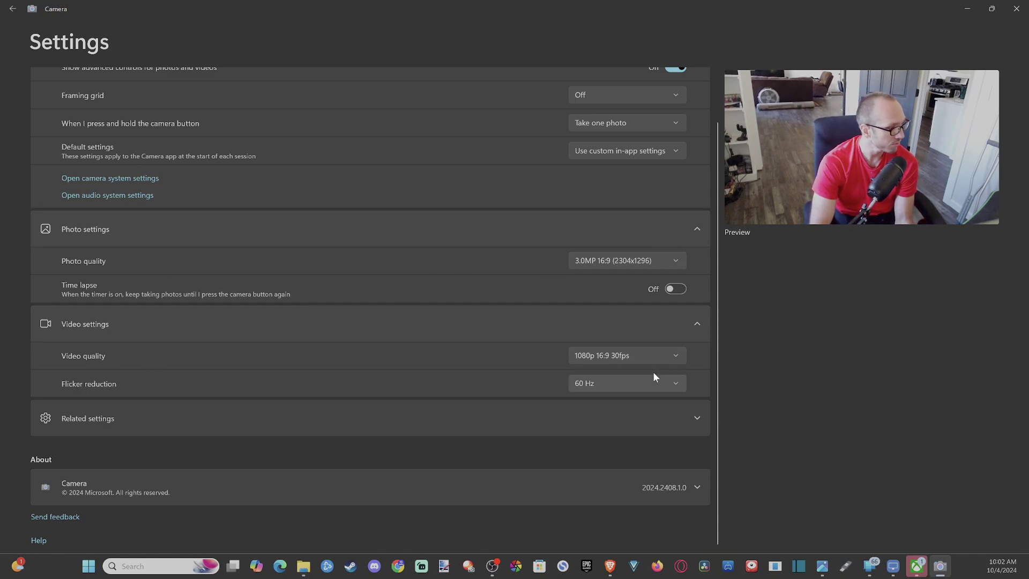
pyautogui.click(651, 355)
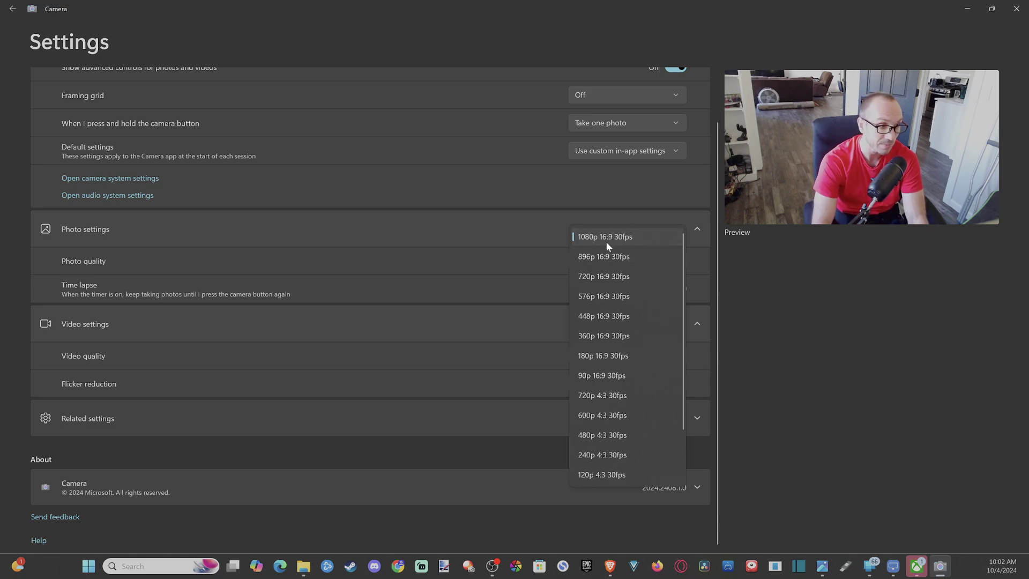
pyautogui.scroll(-3, 653, 325)
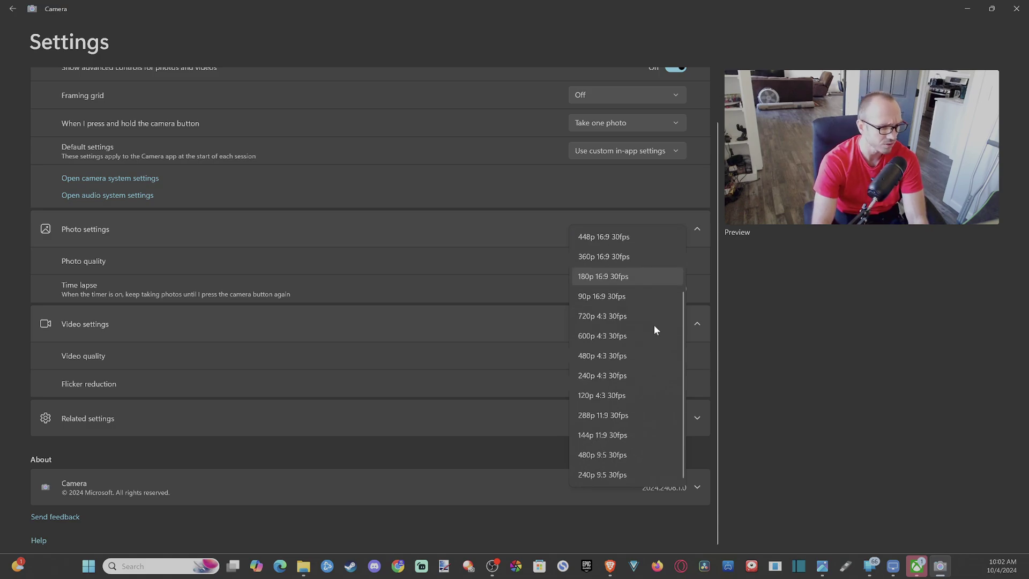
pyautogui.scroll(3, 623, 437)
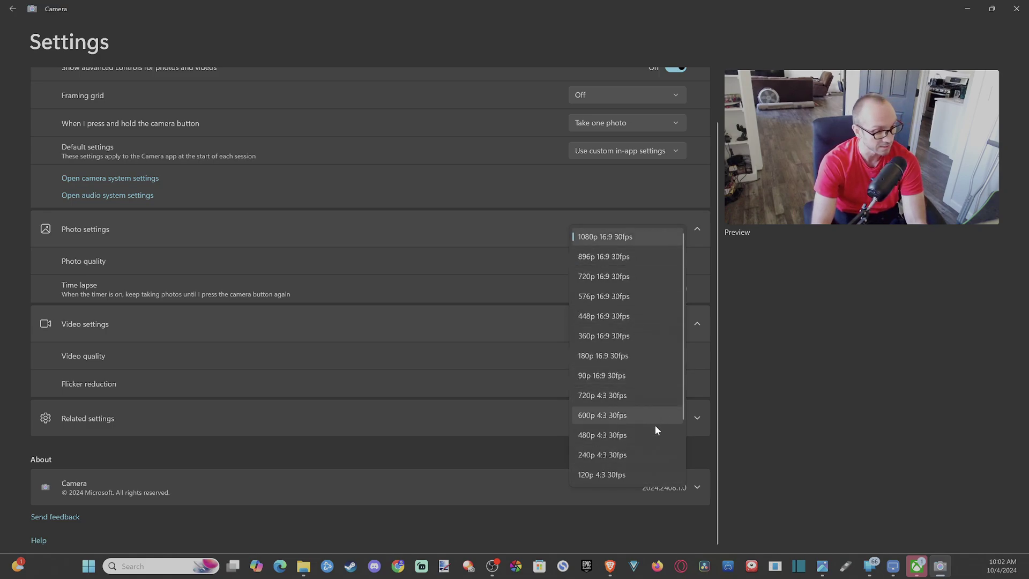
pyautogui.scroll(-3, 658, 400)
pyautogui.scroll(3, 658, 375)
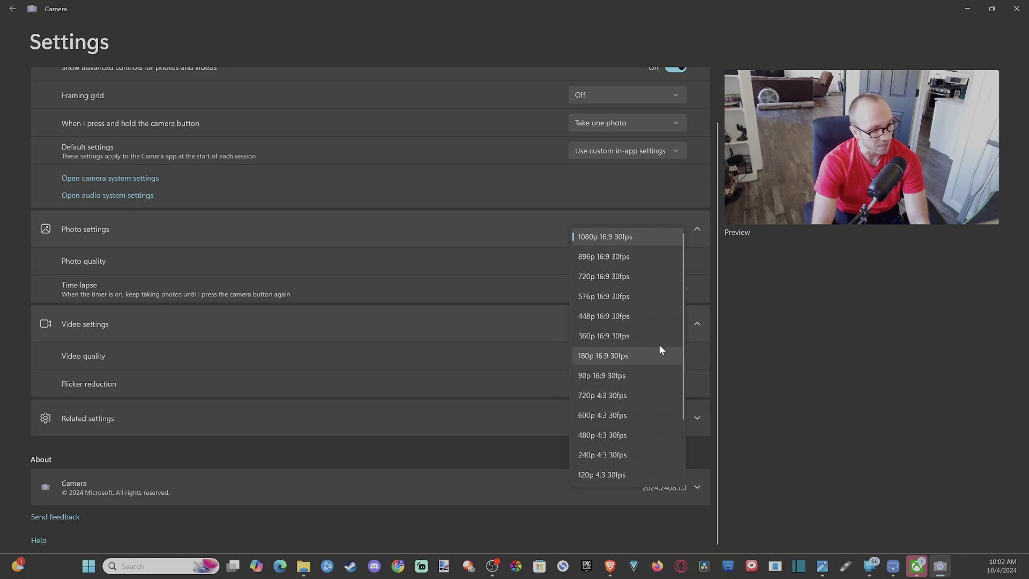
pyautogui.click(653, 241)
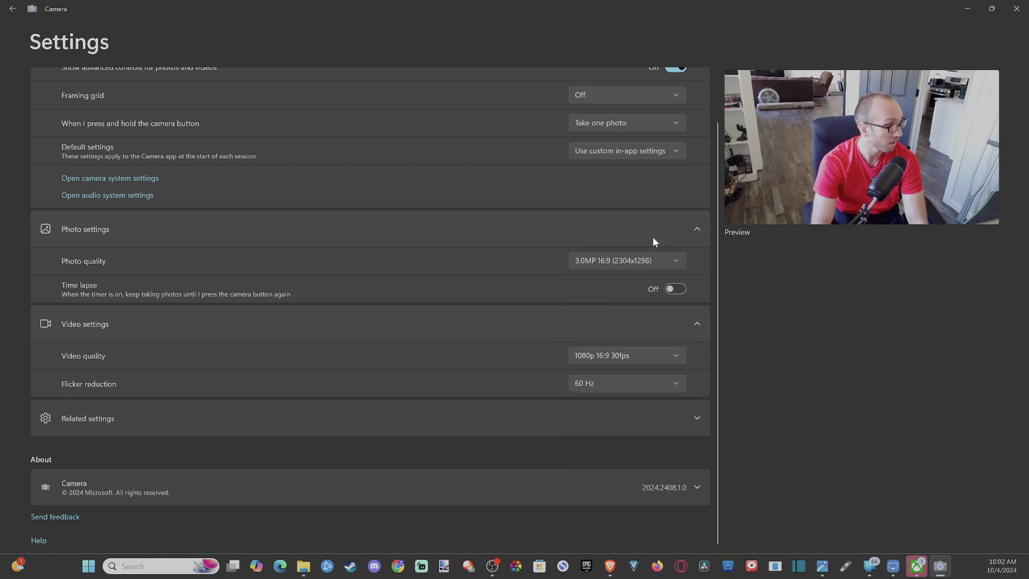
pyautogui.scroll(2, 628, 347)
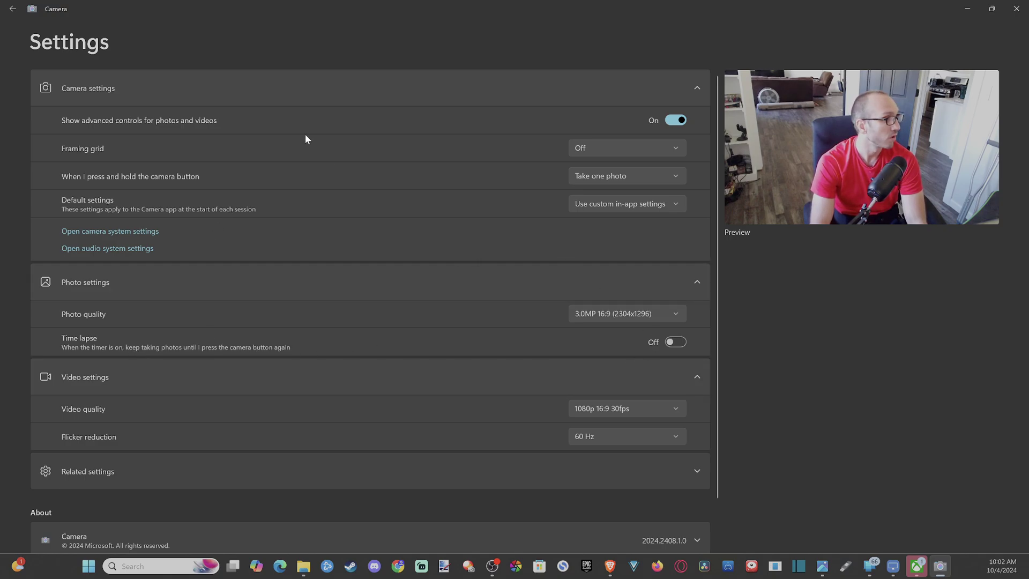
# Step: Open the waving photo in the camera roll, check its Copy/Open folder/Export menu, then step back to the recorded video
pyautogui.click(13, 8)
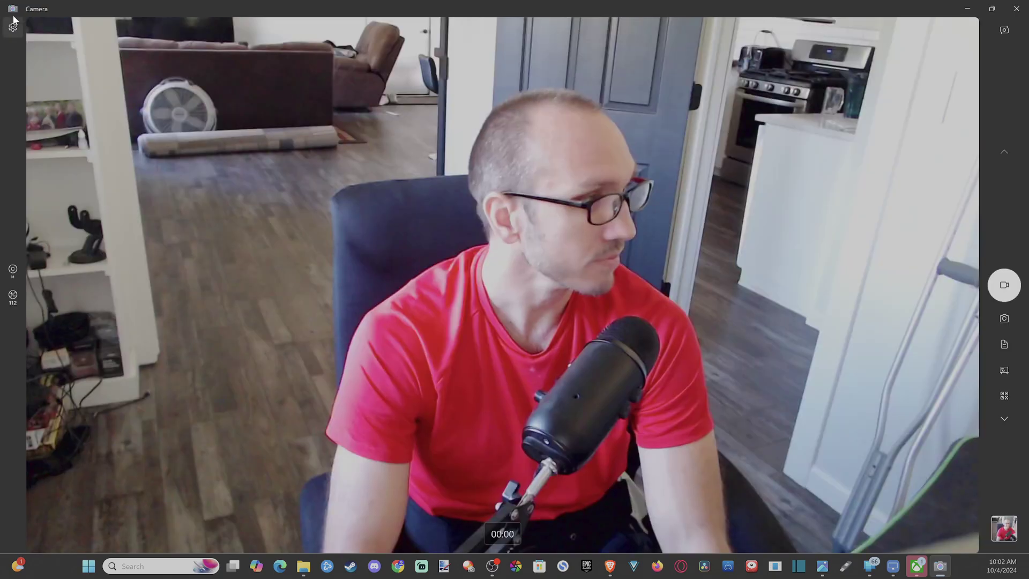
pyautogui.click(1003, 528)
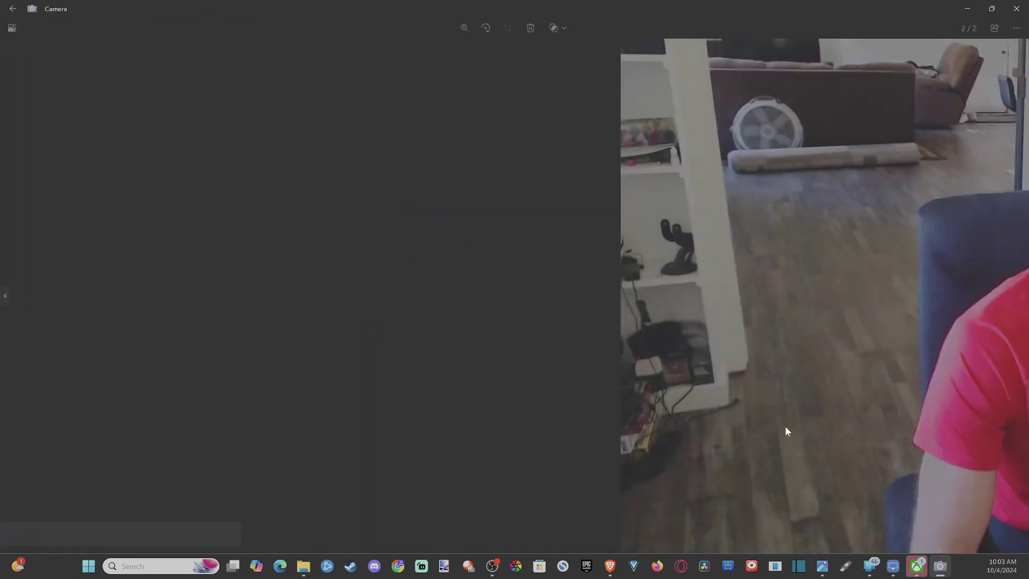
pyautogui.rightClick(529, 223)
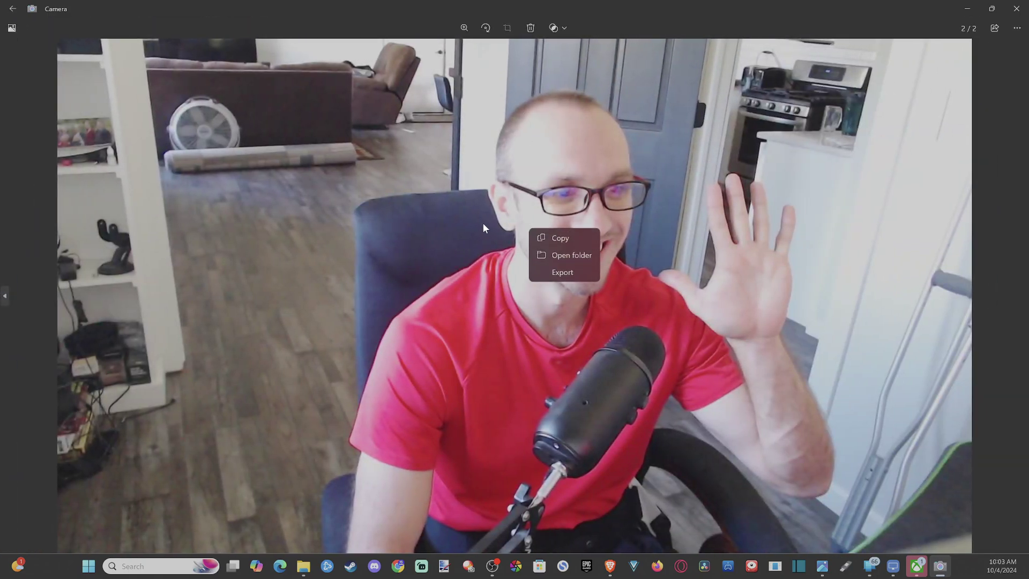
pyautogui.click(403, 195)
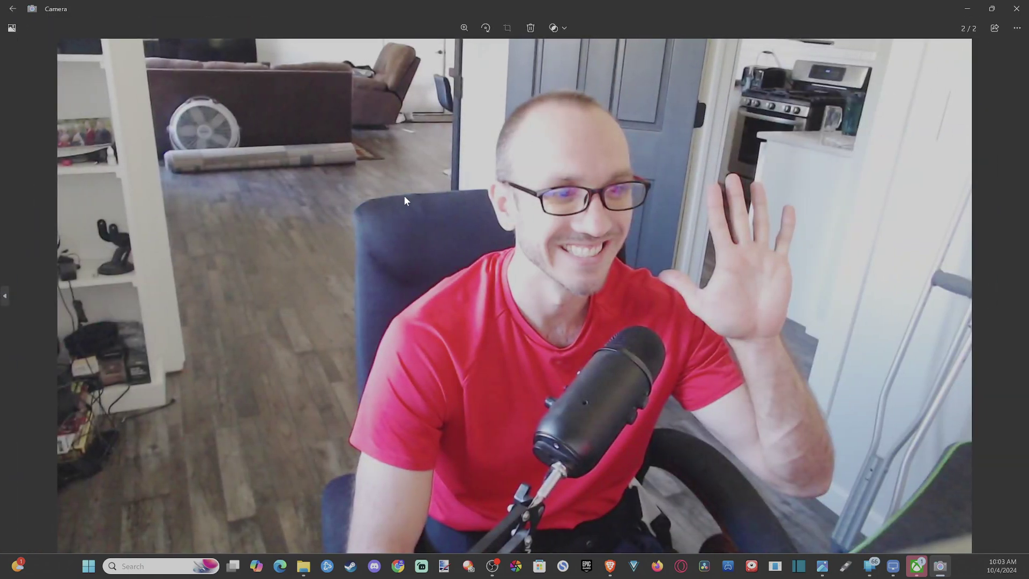
pyautogui.rightClick(437, 203)
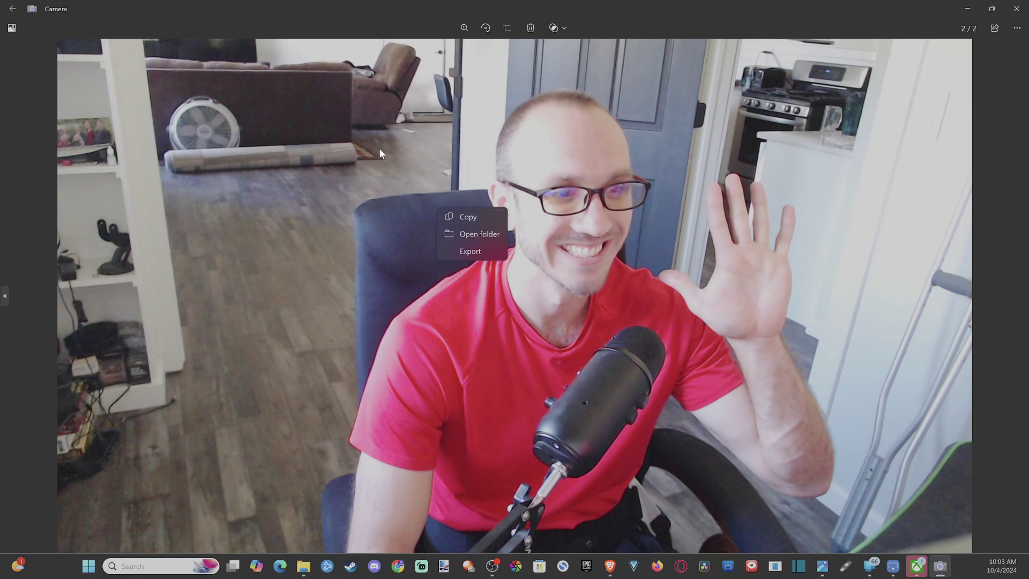
pyautogui.click(378, 133)
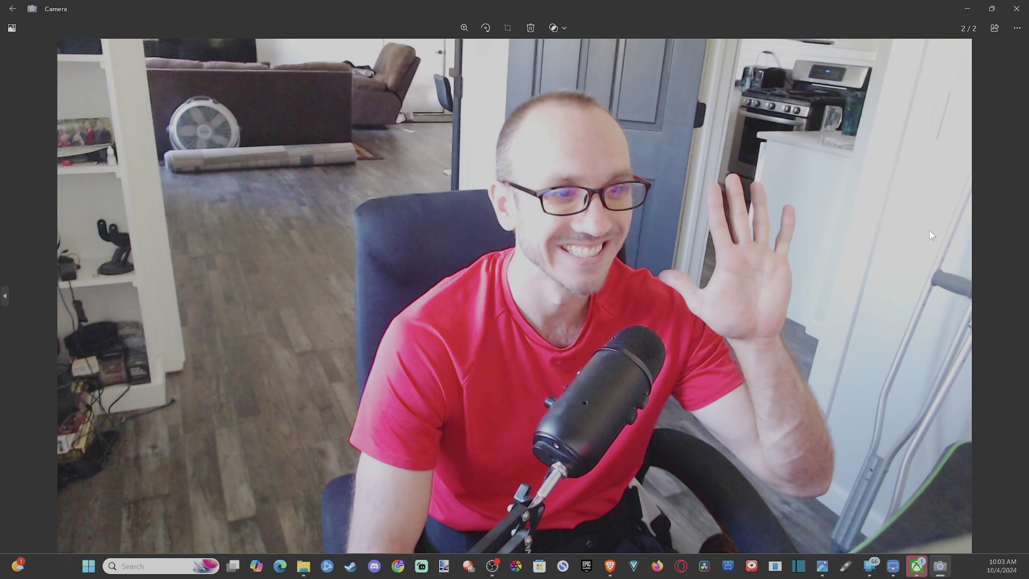
pyautogui.press('Left')
pyautogui.rightClick(565, 272)
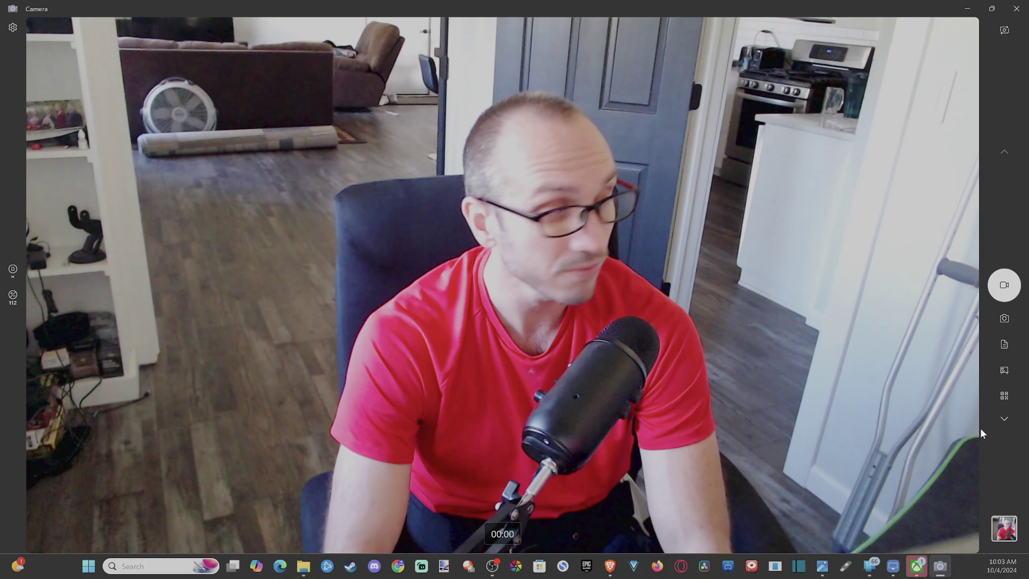
# Step: Open and close the Focus slider on the live camera view
pyautogui.click(12, 274)
pyautogui.click(14, 279)
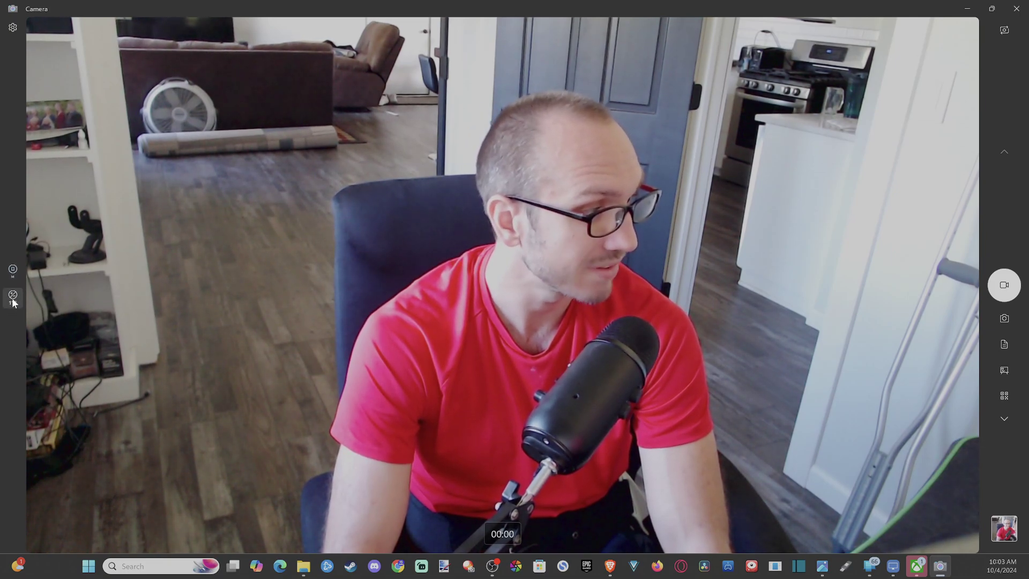